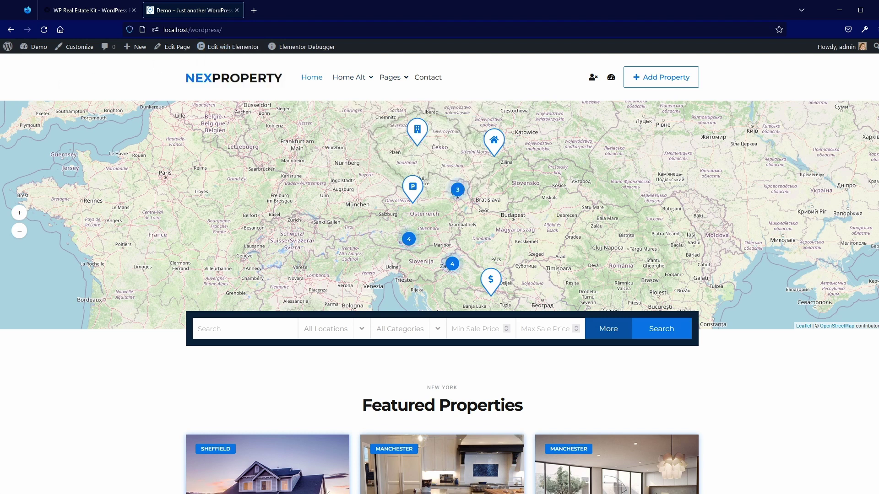
- Go to the NexProperty Blog page through the Pages dropdown in the site navigation
{"action": "mouse_move", "coordinate": [390, 78]}
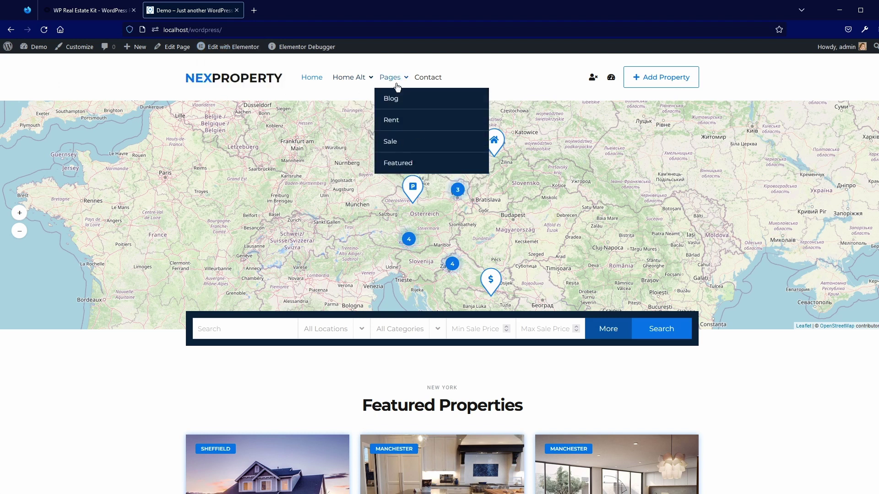
{"action": "left_click", "coordinate": [395, 99]}
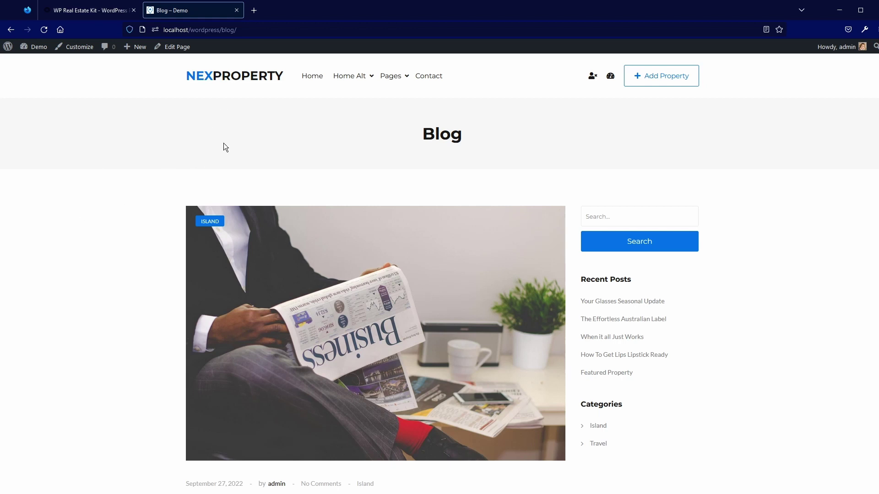
- Open the Blog page's Customizer in a new background tab from the admin bar
{"action": "mouse_move", "coordinate": [374, 78]}
{"action": "middle_click", "coordinate": [78, 47]}
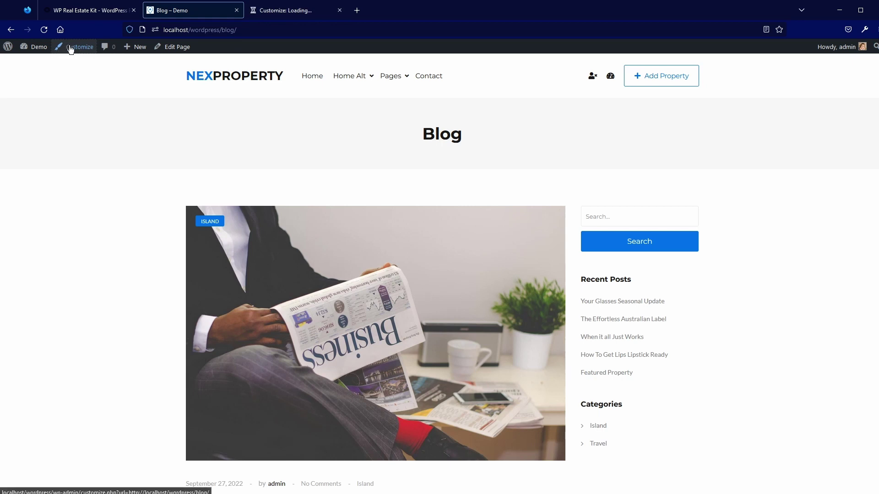
- Review the Customizer's menu locations and Add Property header settings, then return to the Blog tab
{"action": "left_click", "coordinate": [295, 11]}
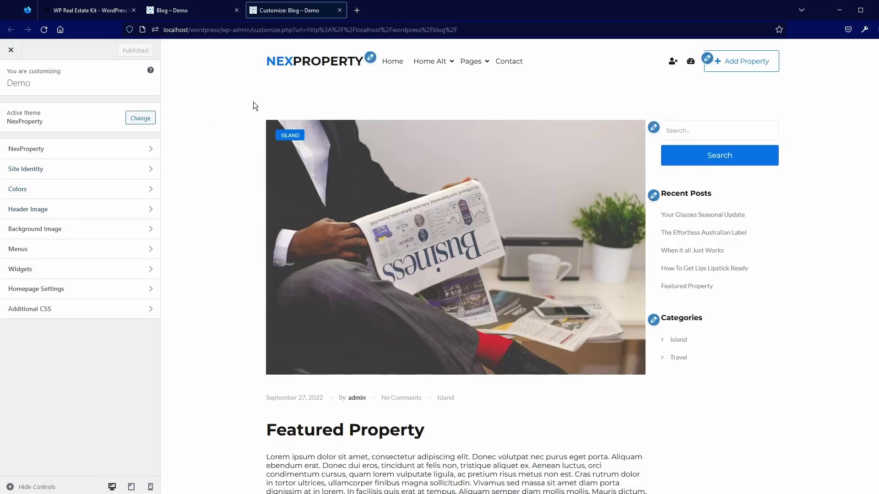
{"action": "left_click", "coordinate": [370, 57]}
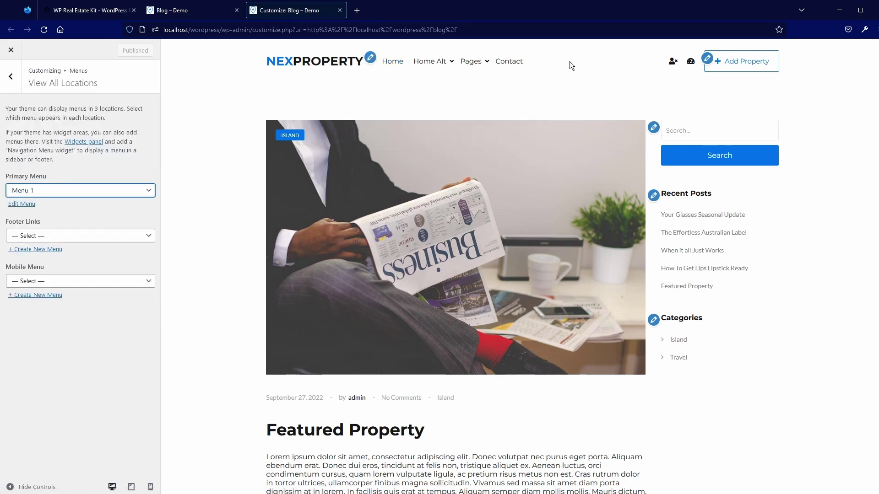
{"action": "left_click", "coordinate": [707, 59]}
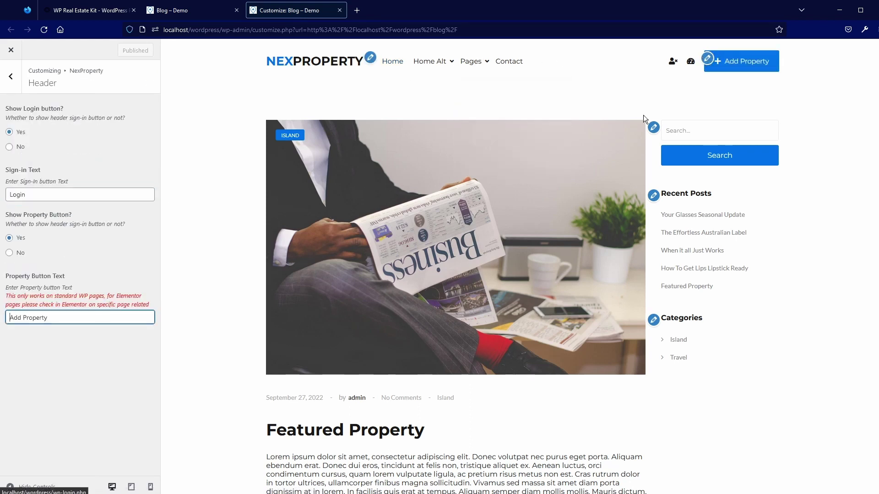
{"action": "scroll", "coordinate": [502, 298], "scroll_direction": "down", "scroll_amount": 15}
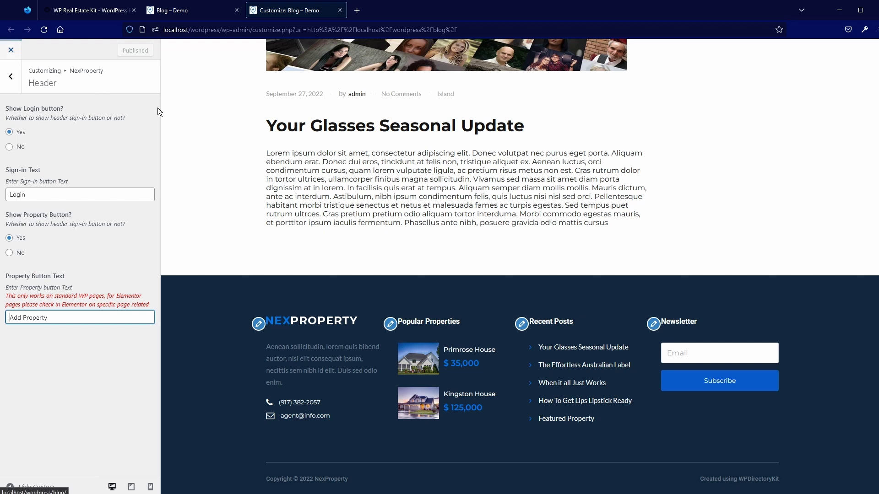
{"action": "scroll", "coordinate": [178, 59], "scroll_direction": "up", "scroll_amount": 8}
{"action": "left_click", "coordinate": [189, 14]}
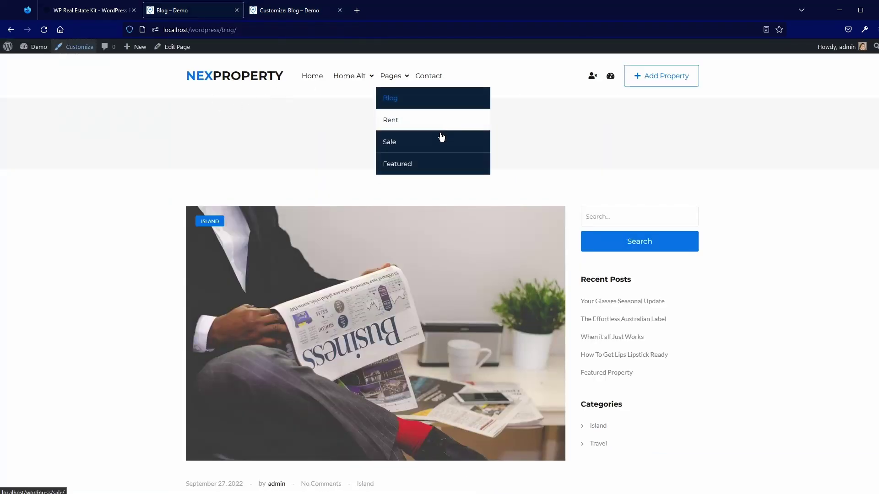
- Open the Contact page in the block editor, dismissing the welcome dialog
{"action": "left_click", "coordinate": [431, 83]}
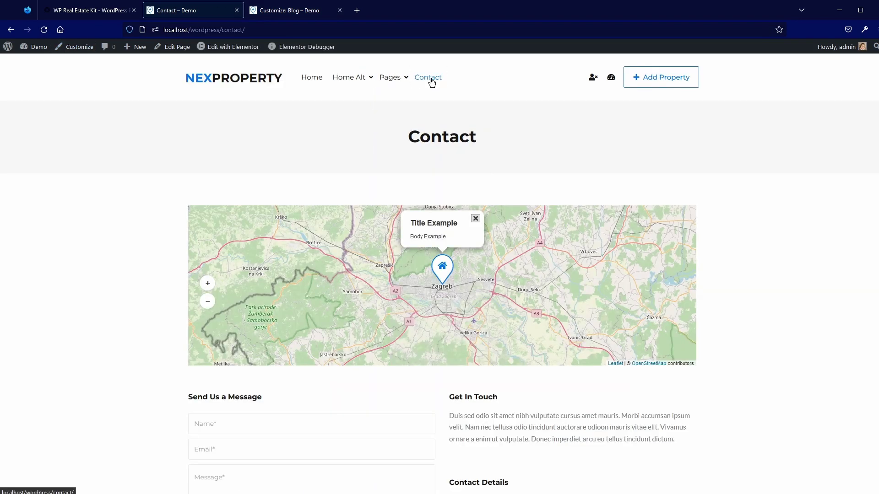
{"action": "left_click", "coordinate": [174, 51]}
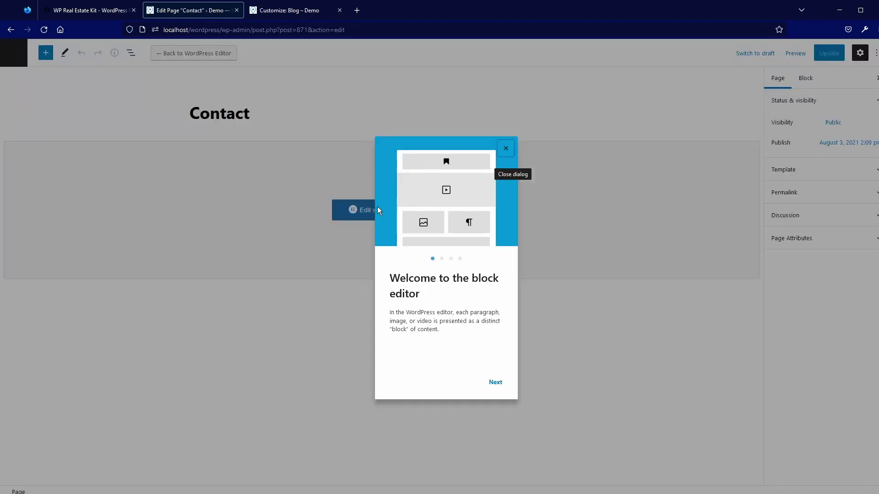
{"action": "left_click", "coordinate": [505, 148]}
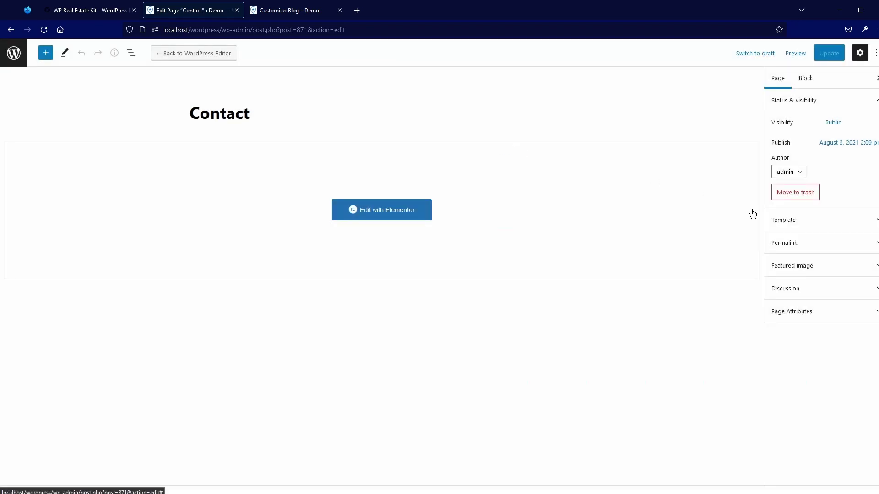
- Switch the Contact template to Elementor Full Width, update the page and view it
{"action": "left_click", "coordinate": [828, 223]}
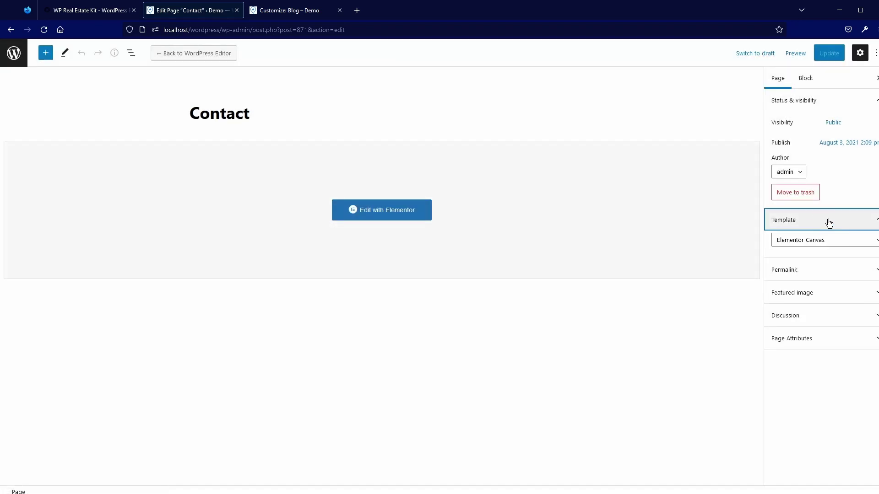
{"action": "left_click", "coordinate": [812, 244]}
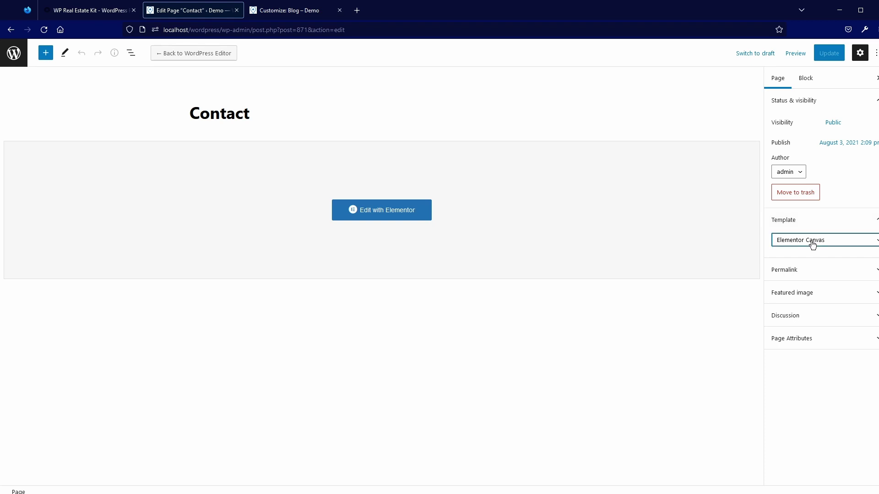
{"action": "left_click", "coordinate": [798, 278]}
{"action": "left_click", "coordinate": [829, 58]}
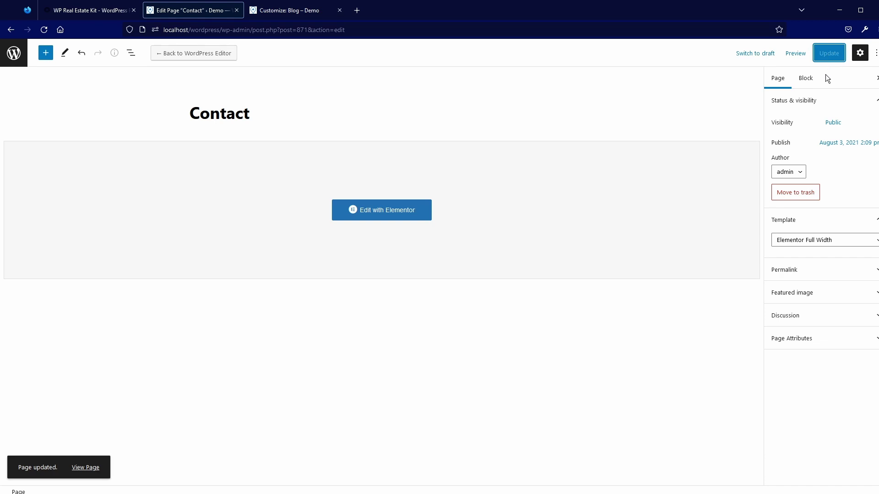
{"action": "left_click", "coordinate": [86, 469]}
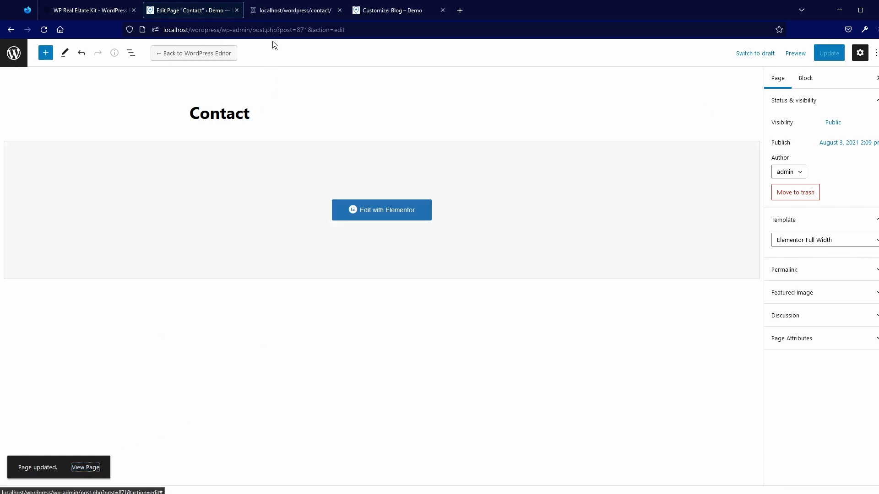
- Scroll the live Contact page with its two headers, then open it in Elementor in a new tab
{"action": "left_click", "coordinate": [286, 11]}
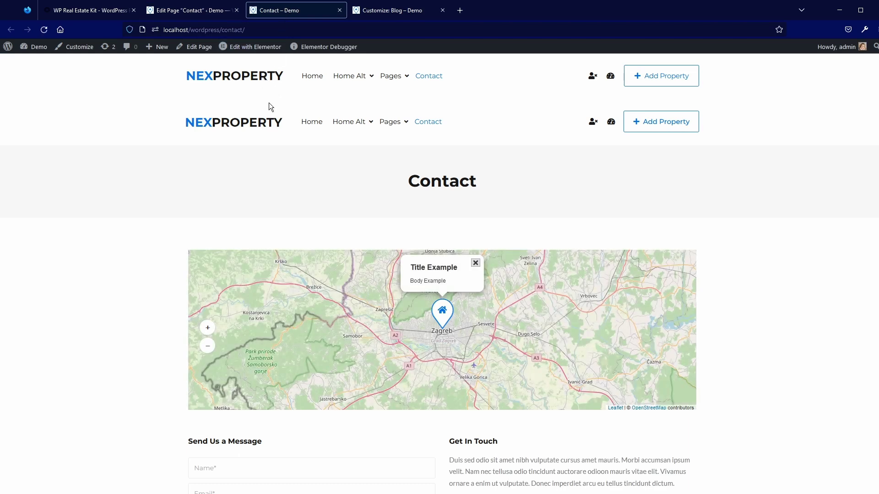
{"action": "scroll", "coordinate": [265, 222], "scroll_direction": "down", "scroll_amount": 10}
{"action": "scroll", "coordinate": [264, 224], "scroll_direction": "down", "scroll_amount": 2}
{"action": "scroll", "coordinate": [265, 224], "scroll_direction": "up", "scroll_amount": 15}
{"action": "middle_click", "coordinate": [258, 52]}
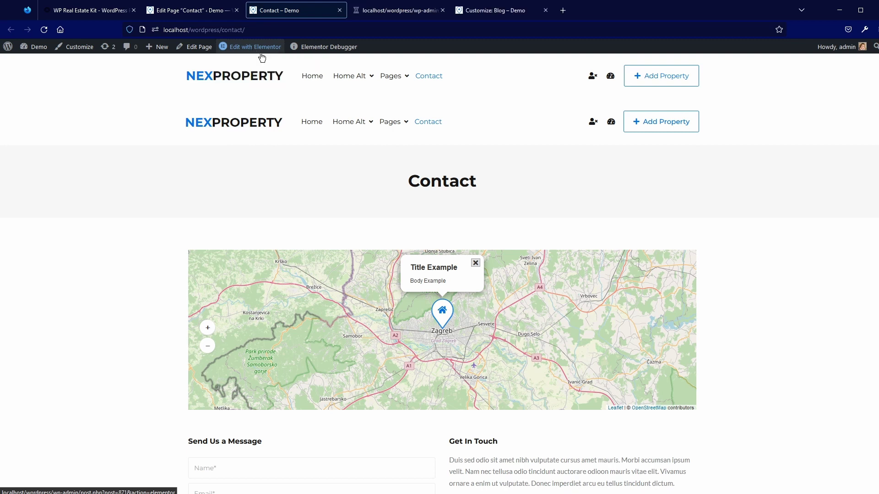
- In the Elementor tab, select the header section in the Navigator, then open the Contact page settings
{"action": "left_click", "coordinate": [378, 13]}
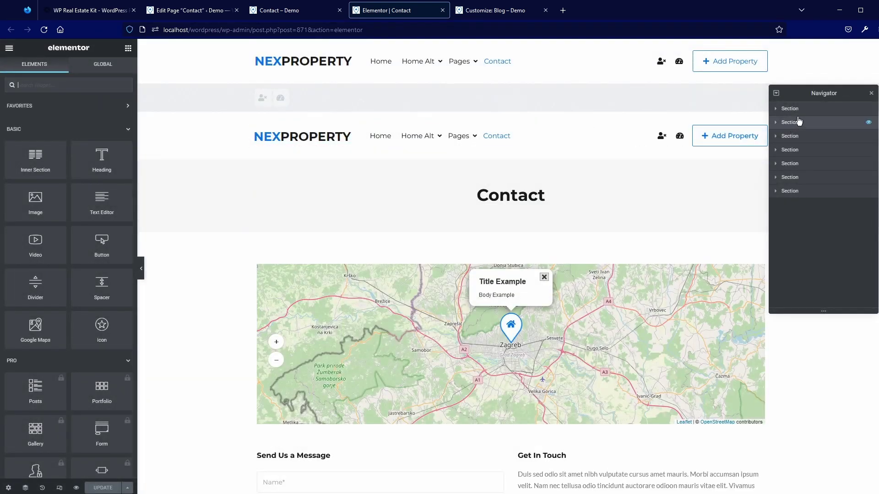
{"action": "left_click", "coordinate": [799, 121]}
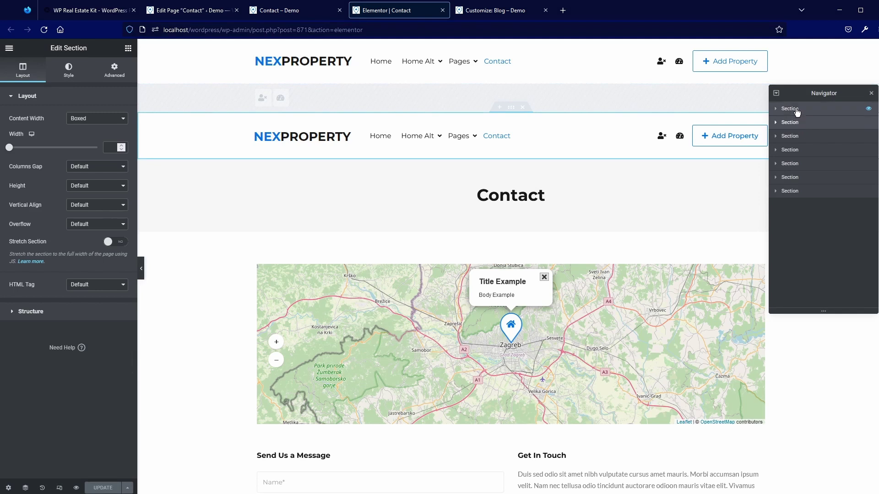
{"action": "right_click", "coordinate": [520, 90]}
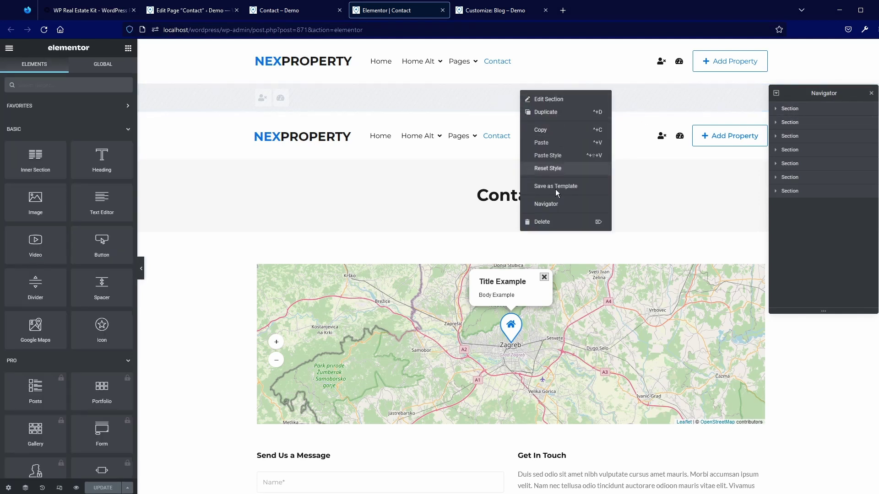
{"action": "left_click", "coordinate": [370, 240]}
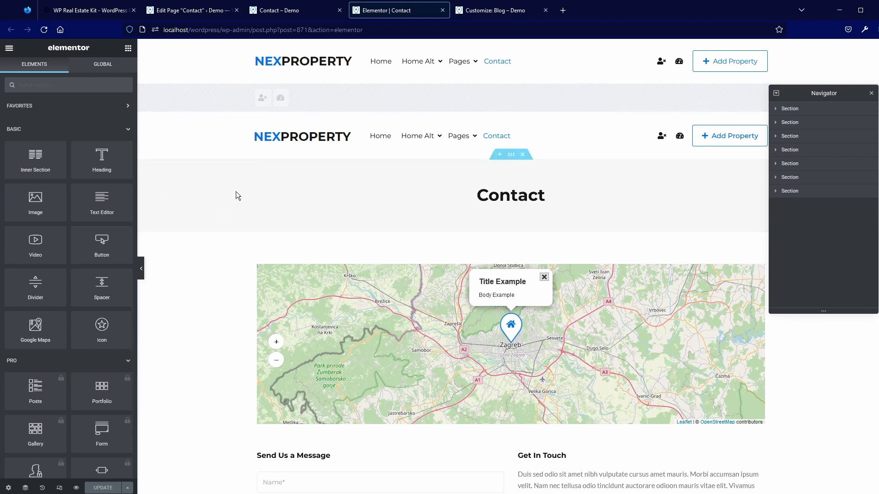
{"action": "left_click", "coordinate": [8, 488]}
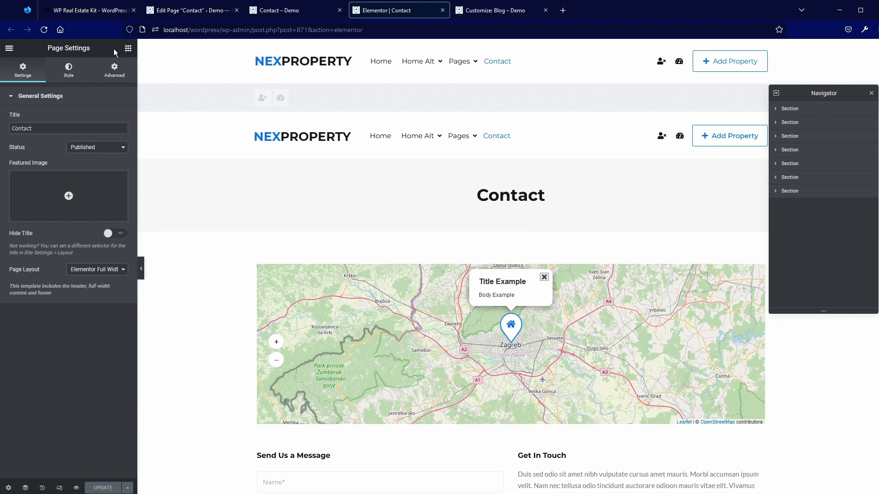
- Change the Contact page layout from Elementor Full Width to Elementor Canvas in Page Settings
{"action": "left_click", "coordinate": [128, 48]}
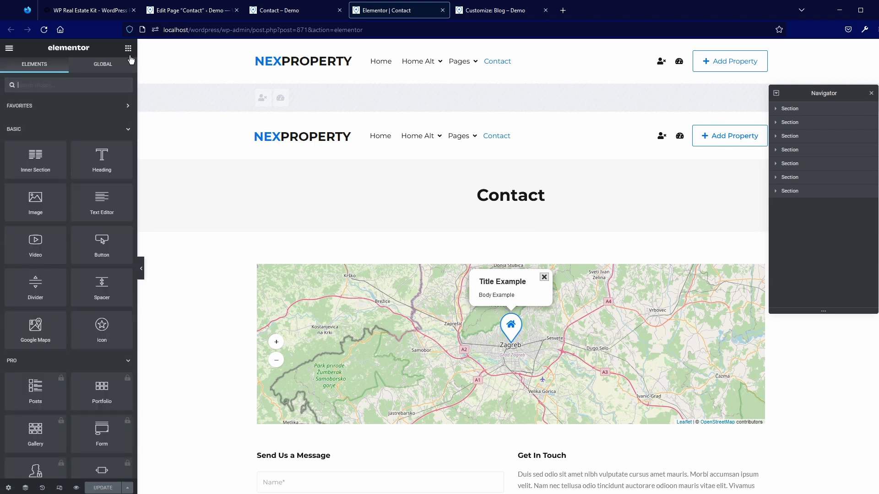
{"action": "left_click", "coordinate": [9, 488]}
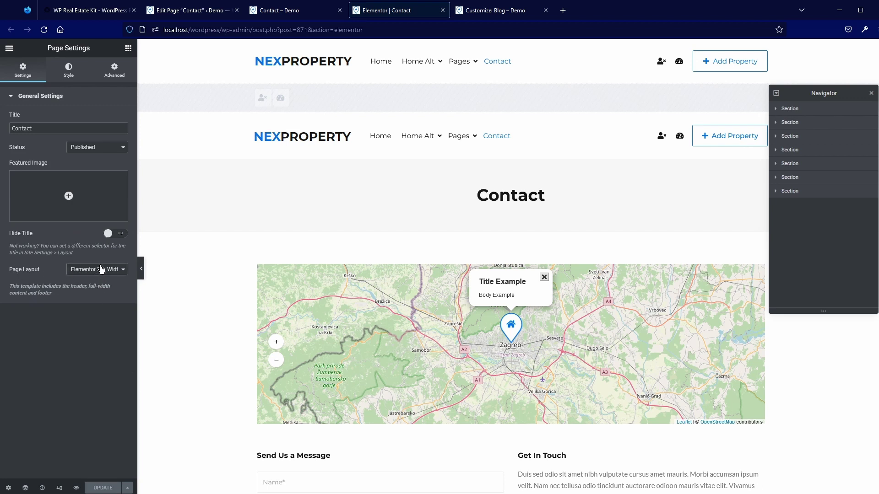
{"action": "left_click", "coordinate": [101, 292]}
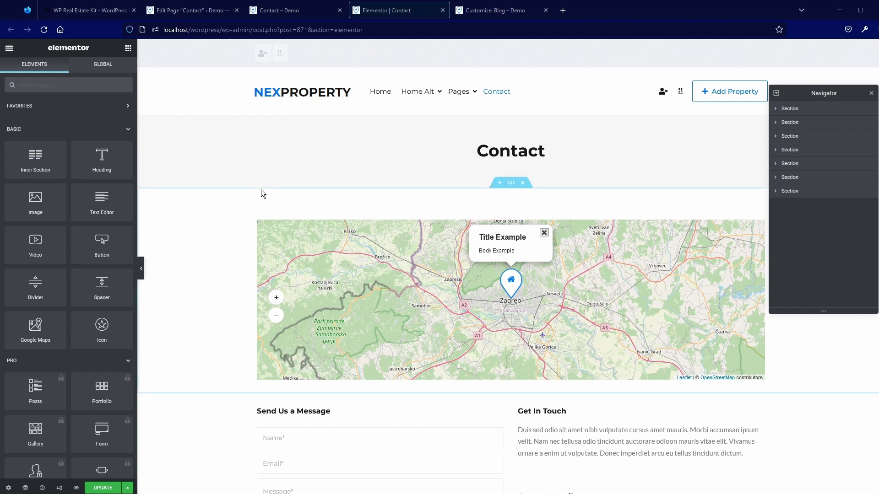
{"action": "key", "text": "ctrl+Tab"}
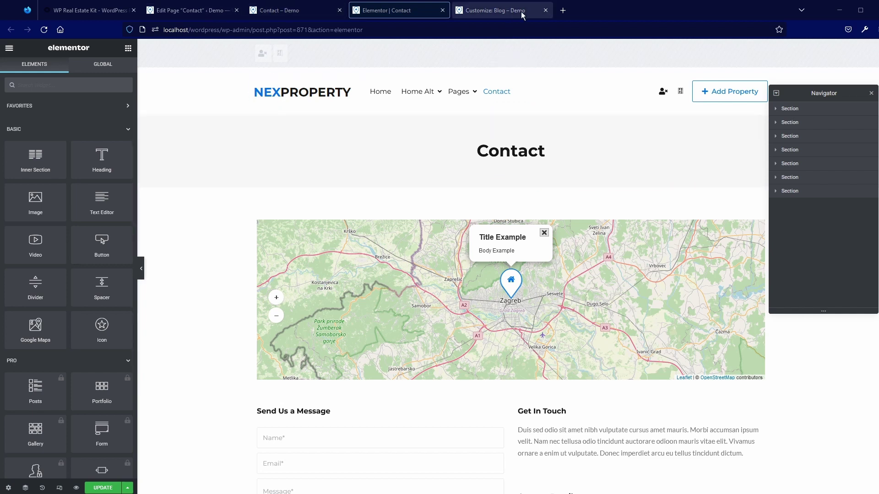
- Open the WordPress dashboard in a new tab from the live Contact page
{"action": "left_click", "coordinate": [284, 10]}
{"action": "middle_click", "coordinate": [44, 48]}
{"action": "left_click", "coordinate": [381, 11]}
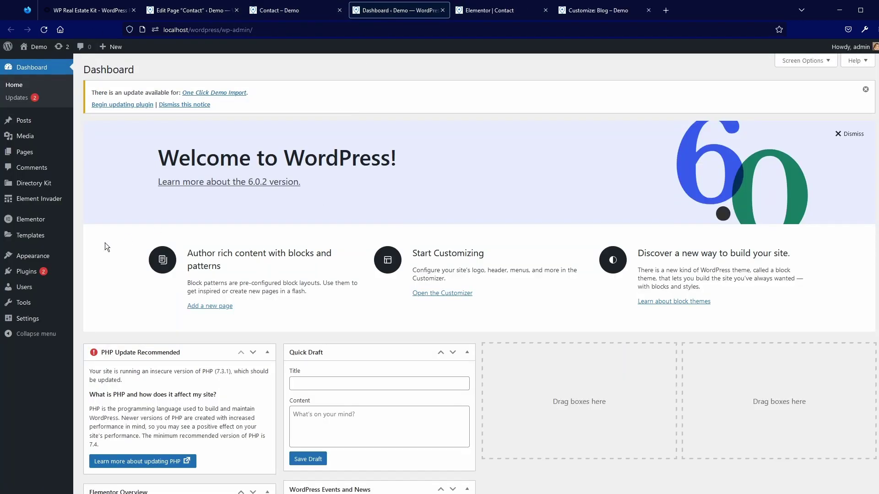
- Search plugins for 'hea', then install and activate Elementor Header & Footer Builder
{"action": "mouse_move", "coordinate": [31, 274]}
{"action": "left_click", "coordinate": [110, 286]}
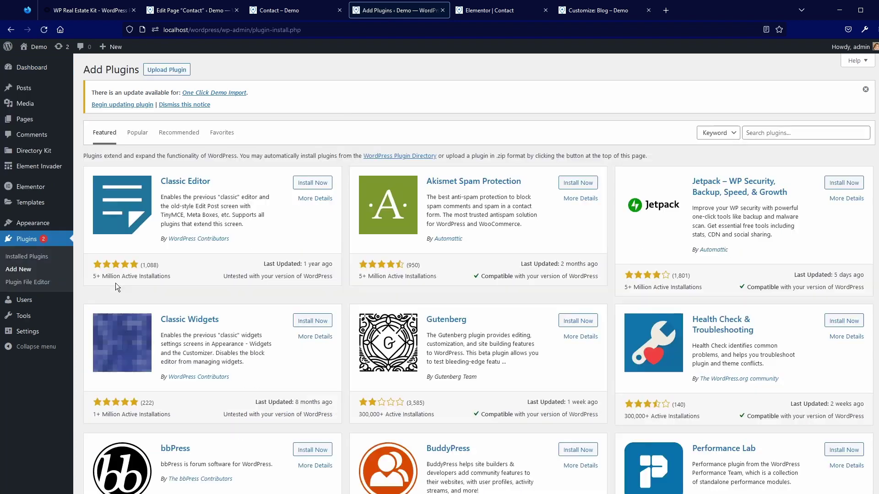
{"action": "left_click", "coordinate": [770, 134]}
{"action": "type", "text": "header footer"}
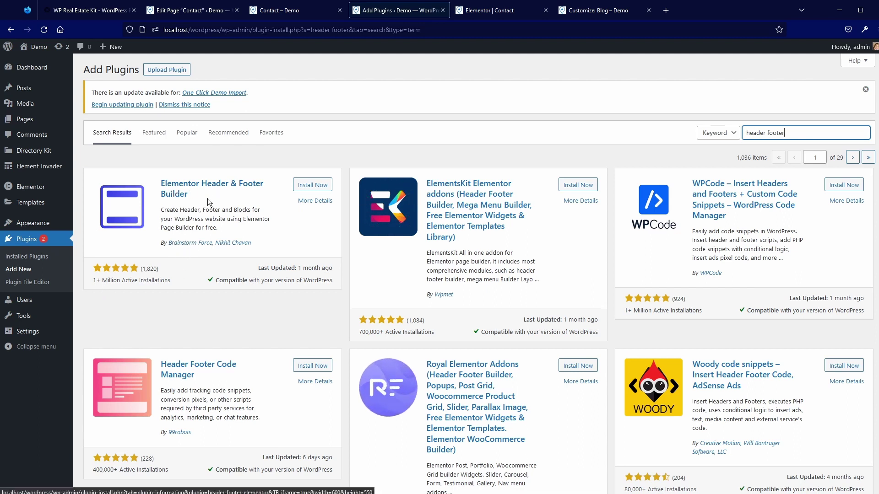
{"action": "left_click", "coordinate": [297, 187]}
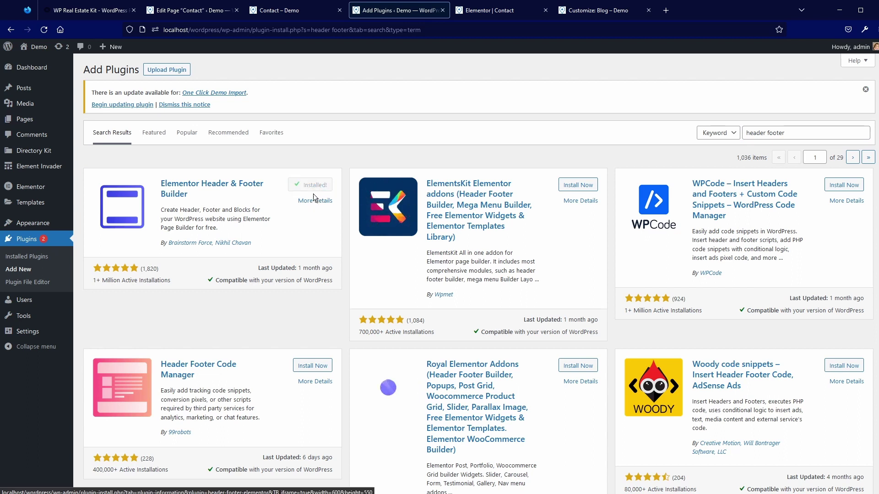
{"action": "left_click", "coordinate": [316, 185]}
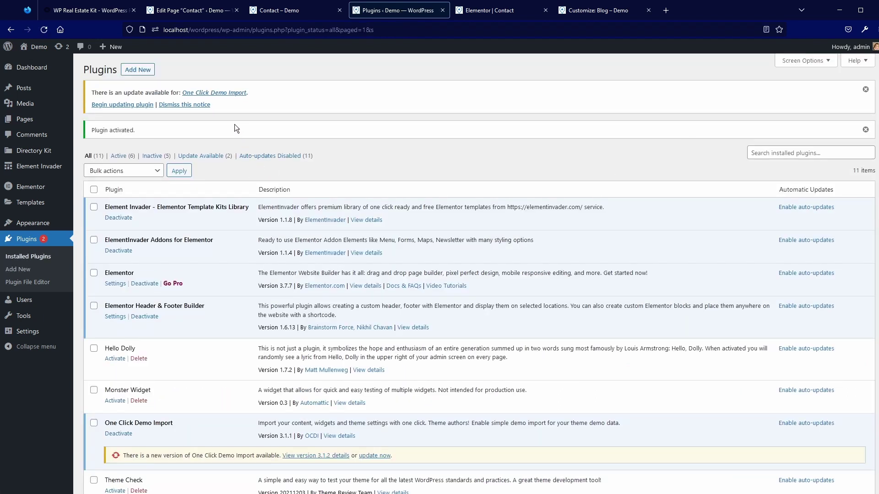
{"action": "mouse_move", "coordinate": [33, 224]}
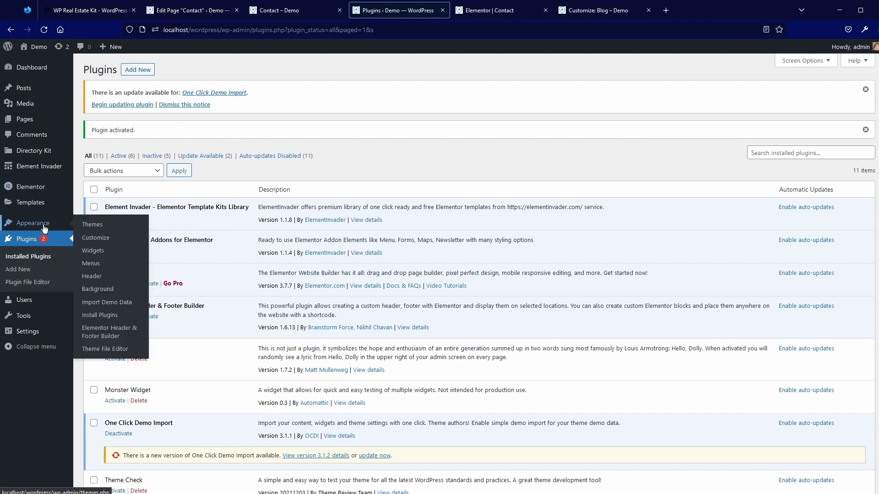
- Start a new Header & Footer Builder template titled 'test header 1', skipping onboarding
{"action": "left_click", "coordinate": [103, 337]}
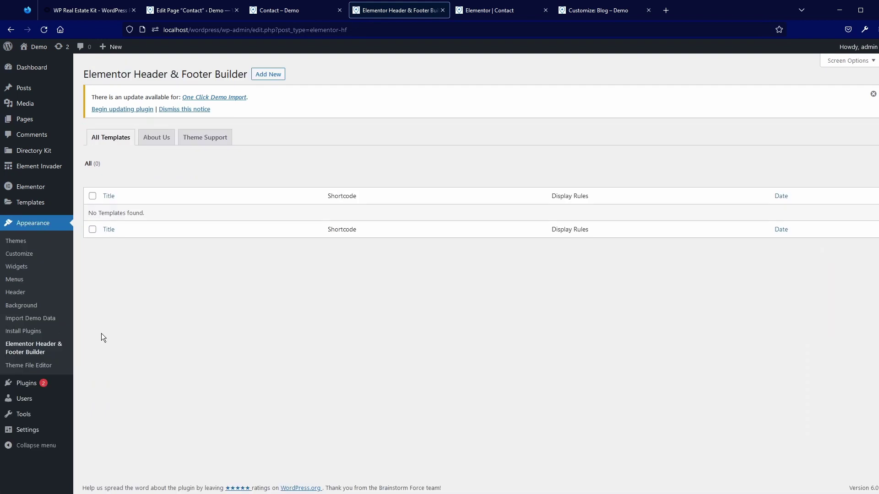
{"action": "left_click", "coordinate": [268, 74]}
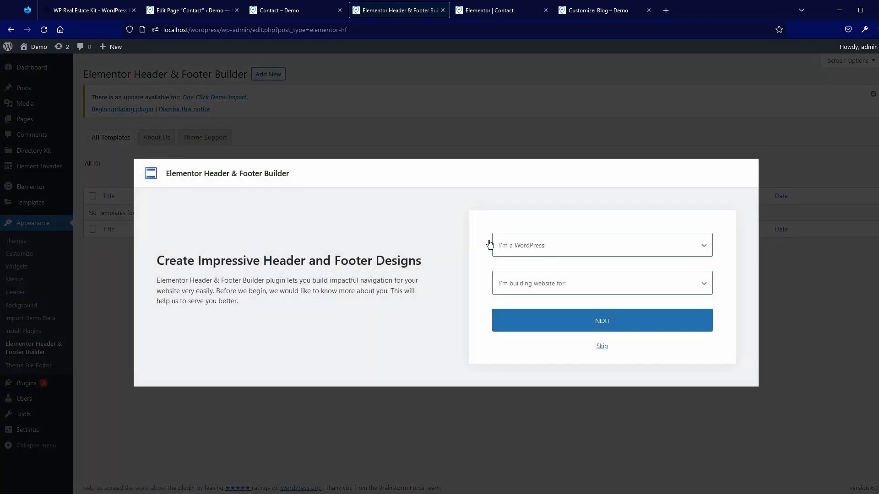
{"action": "left_click", "coordinate": [608, 350]}
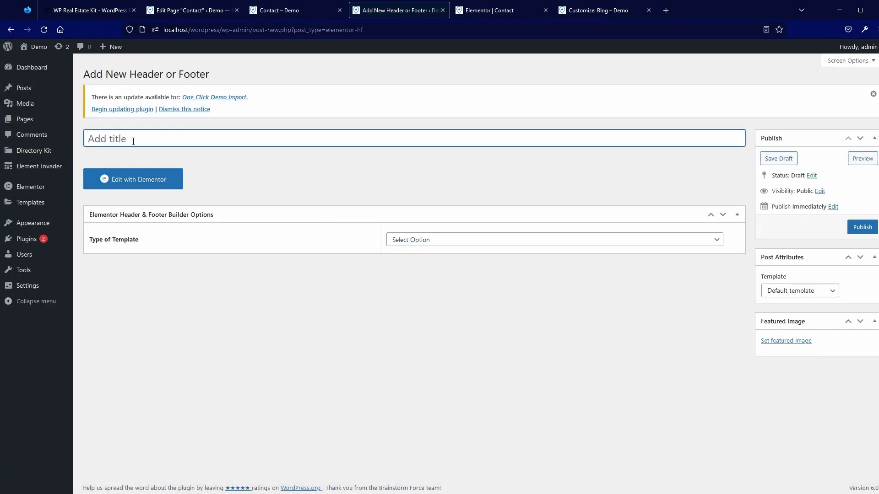
{"action": "type", "text": "test header 1"}
- Make it a Header displayed on the Entire Website, enabled for Elementor Canvas layouts
{"action": "left_click", "coordinate": [425, 241]}
{"action": "left_click", "coordinate": [425, 265]}
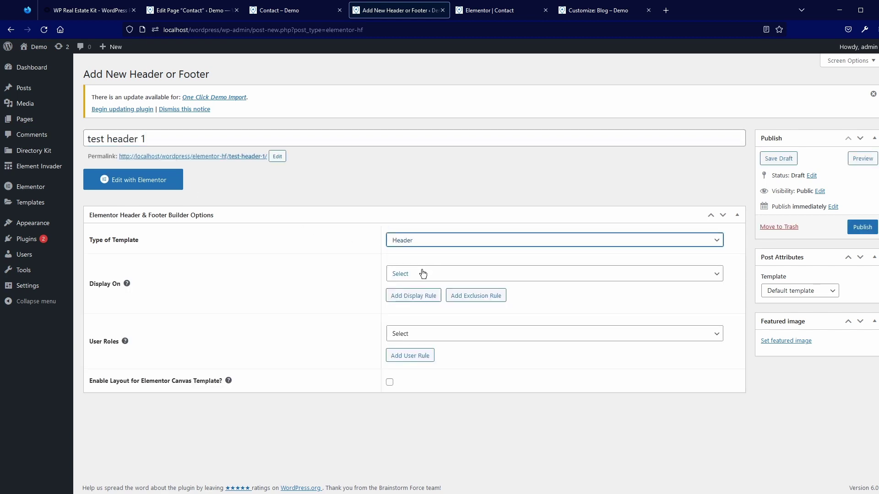
{"action": "left_click", "coordinate": [419, 276]}
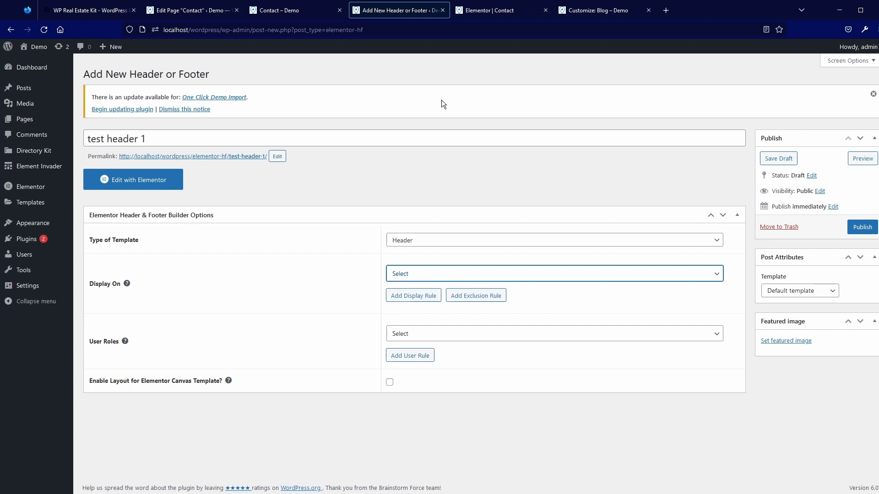
{"action": "key", "text": "Down"}
{"action": "left_click", "coordinate": [390, 384]}
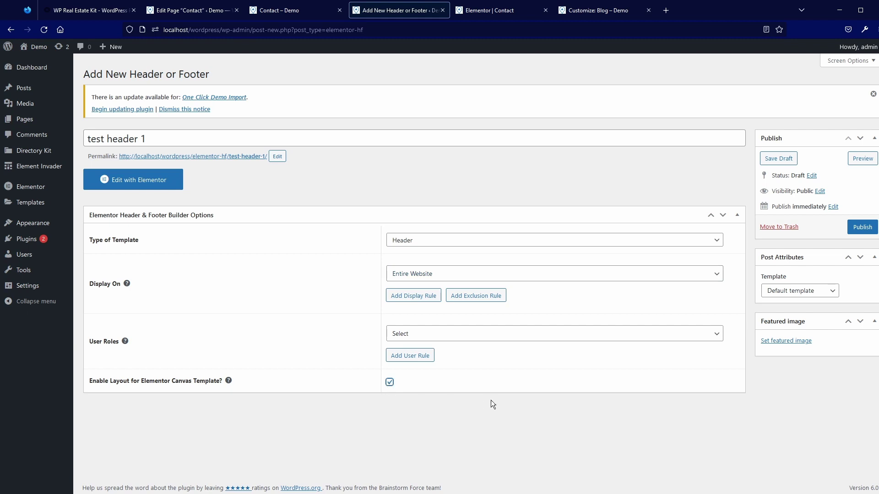
- Publish the test header 1 template and reload the live Contact page to check it
{"action": "left_click", "coordinate": [859, 231]}
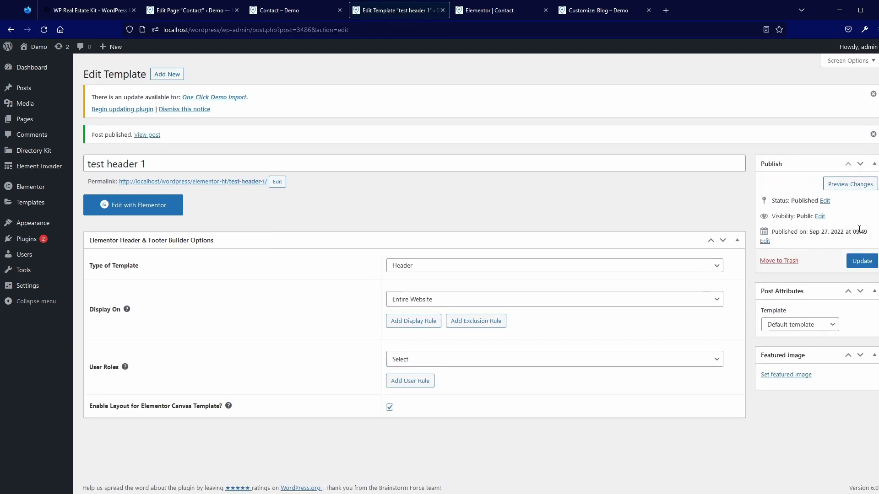
{"action": "left_click", "coordinate": [285, 11]}
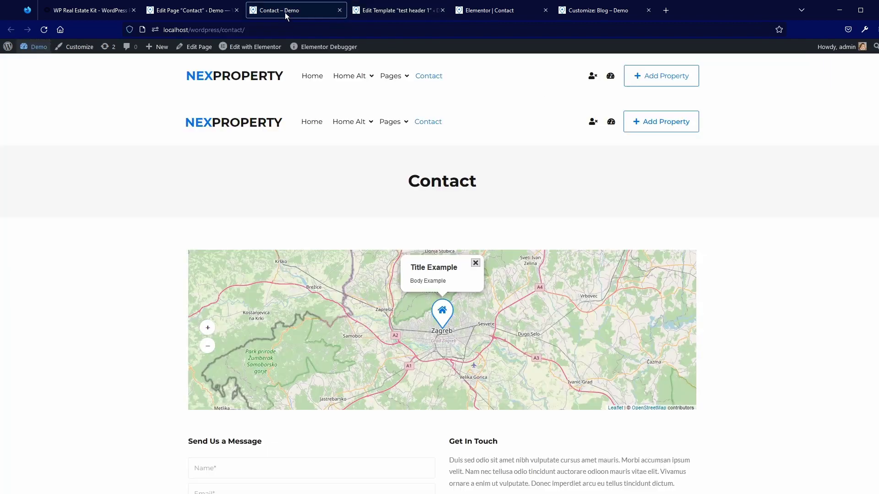
{"action": "left_click", "coordinate": [40, 30]}
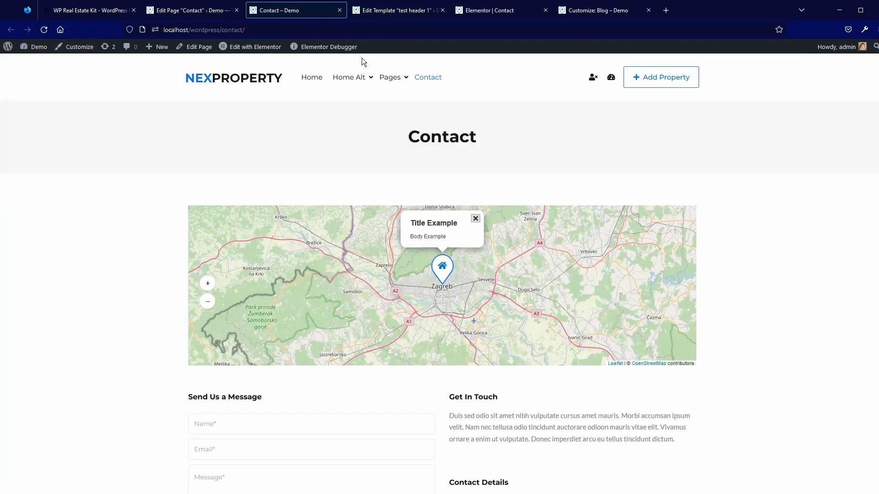
- Open the test header 1 template in the Elementor editor
{"action": "mouse_move", "coordinate": [363, 81]}
{"action": "left_click", "coordinate": [396, 10]}
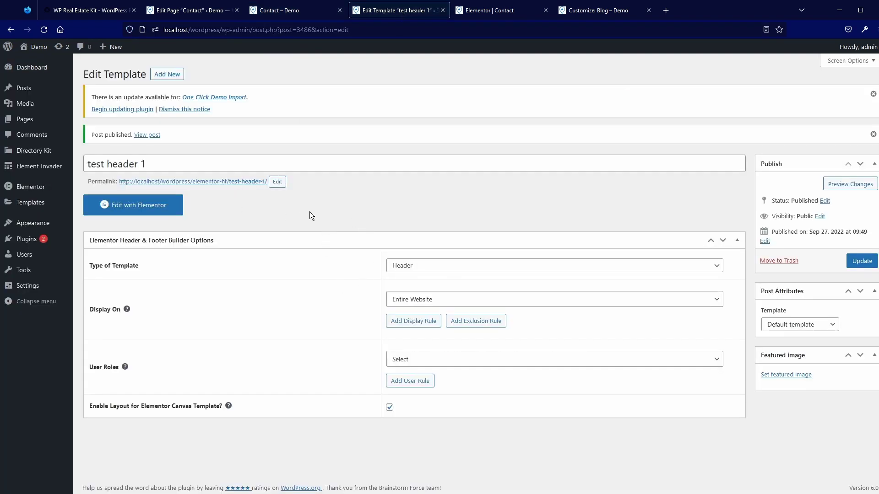
{"action": "left_click", "coordinate": [130, 210]}
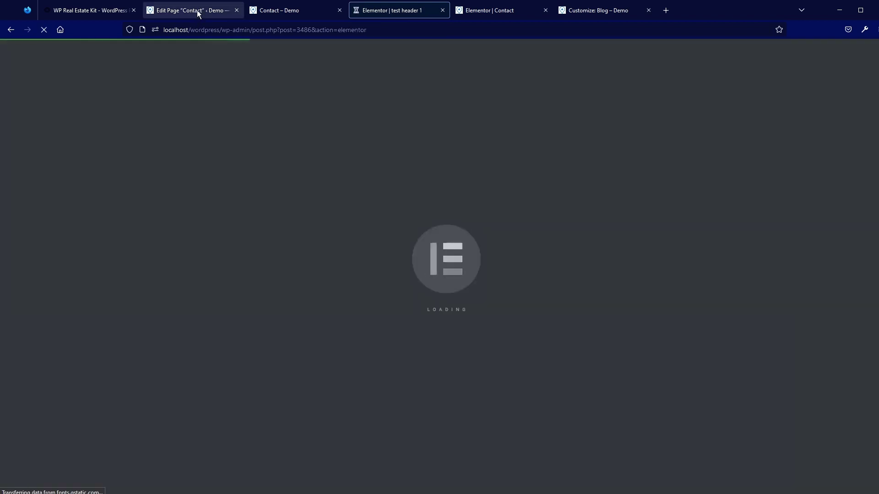
- Wait for the empty test header 1 template to load in Elementor, then view the live Contact page
{"action": "left_click", "coordinate": [194, 16]}
{"action": "left_click", "coordinate": [386, 15]}
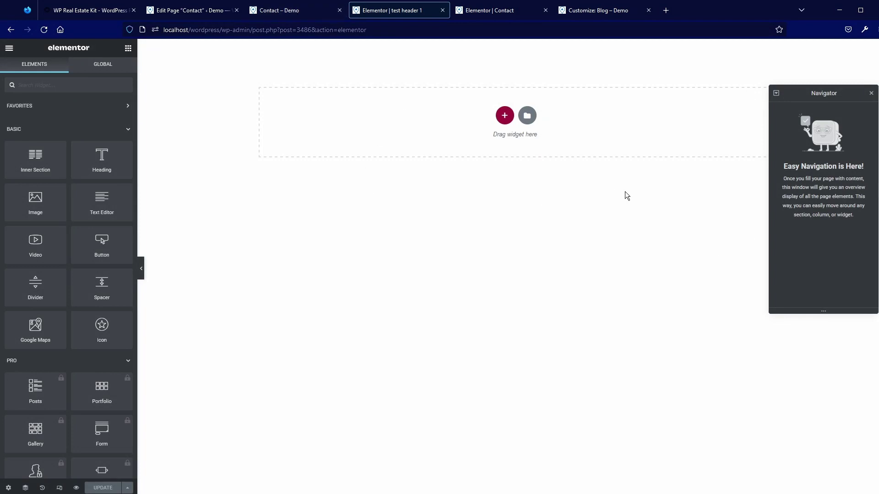
{"action": "left_click", "coordinate": [281, 10]}
- Open the Contact page in the Elementor editor
{"action": "left_click", "coordinate": [220, 10]}
{"action": "left_click", "coordinate": [285, 14]}
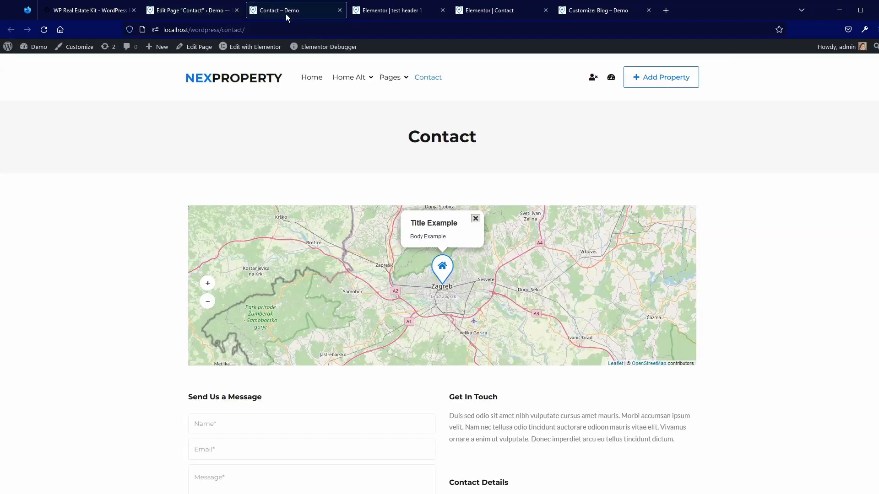
{"action": "left_click", "coordinate": [194, 13]}
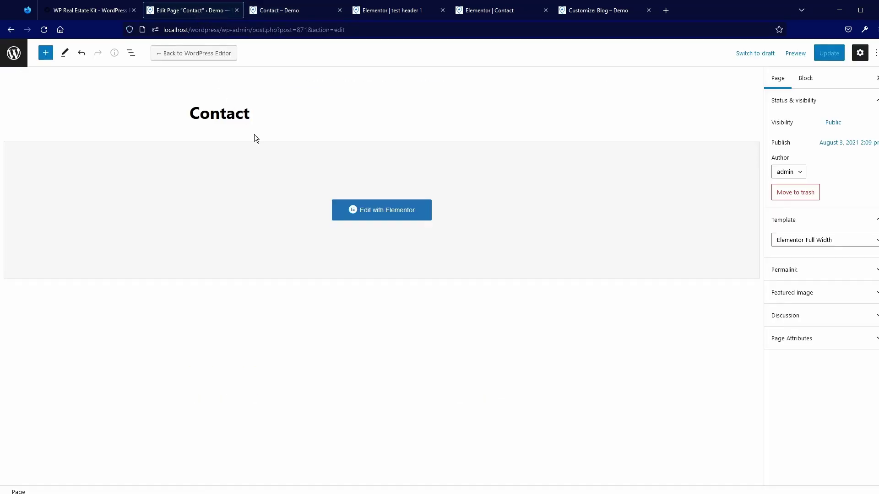
{"action": "left_click", "coordinate": [378, 211]}
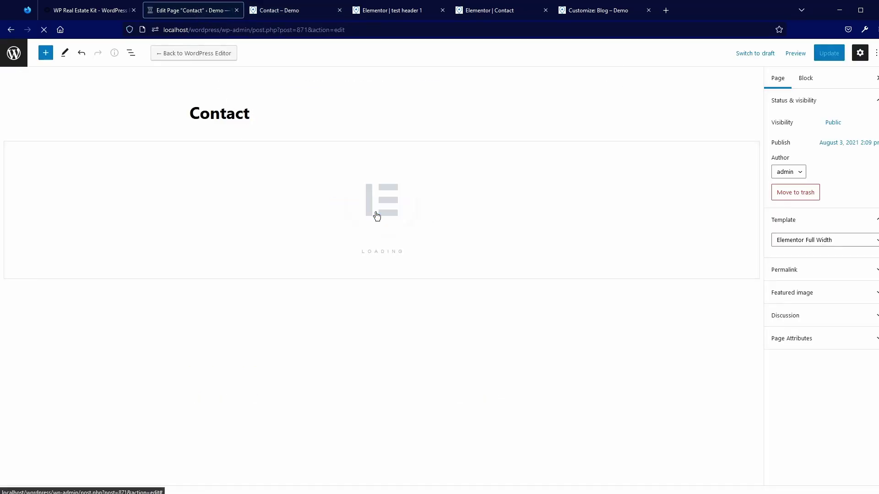
{"action": "left_click", "coordinate": [320, 10]}
{"action": "mouse_move", "coordinate": [256, 49]}
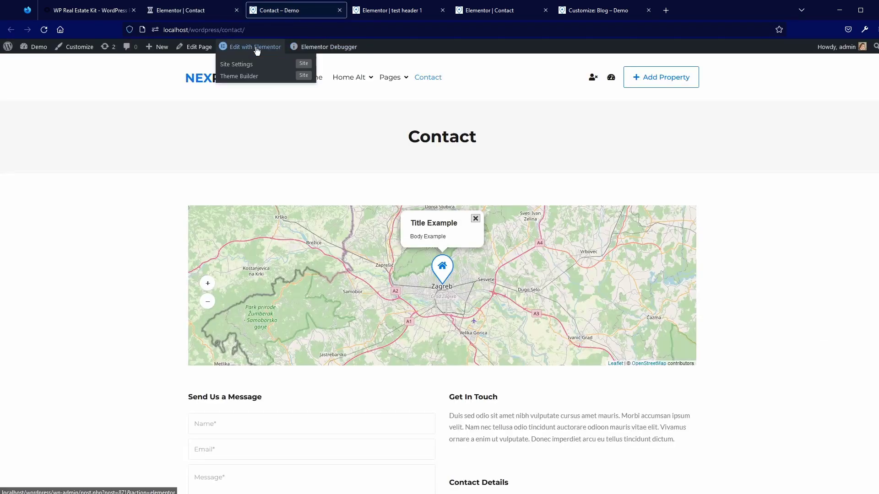
{"action": "left_click", "coordinate": [220, 11]}
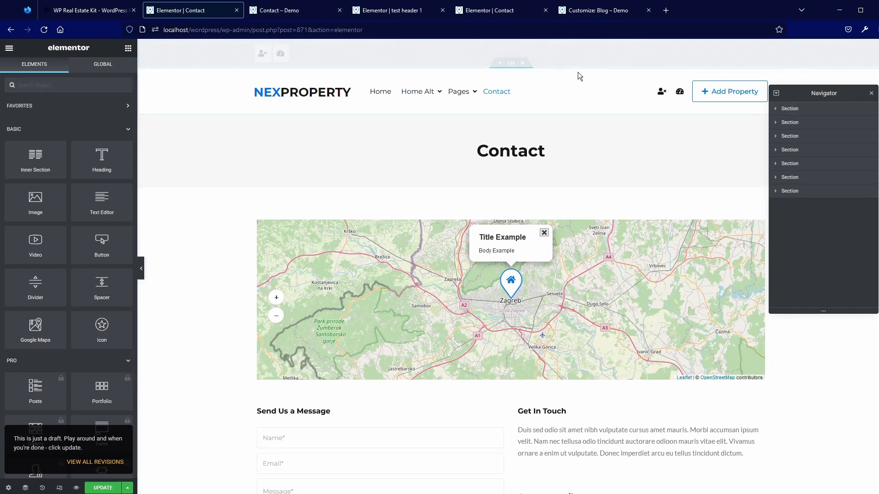
- Copy the Contact page's top section and paste it into the test header 1 template
{"action": "right_click", "coordinate": [506, 60]}
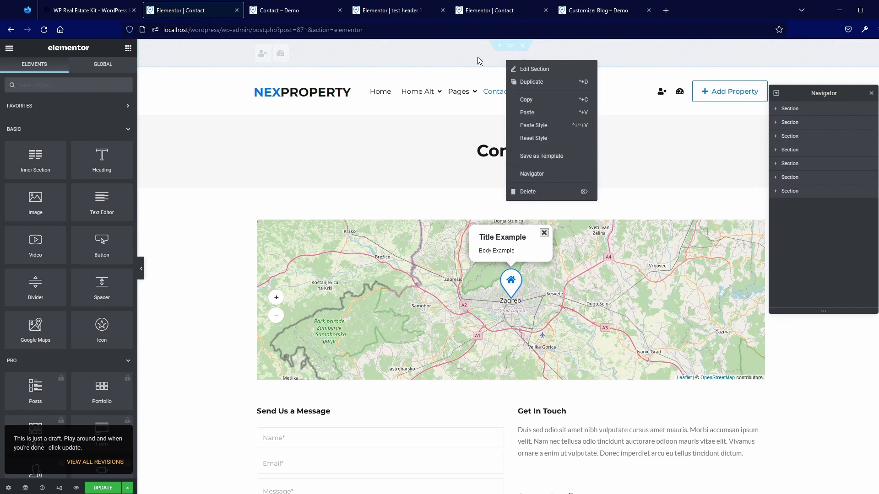
{"action": "left_click", "coordinate": [543, 100]}
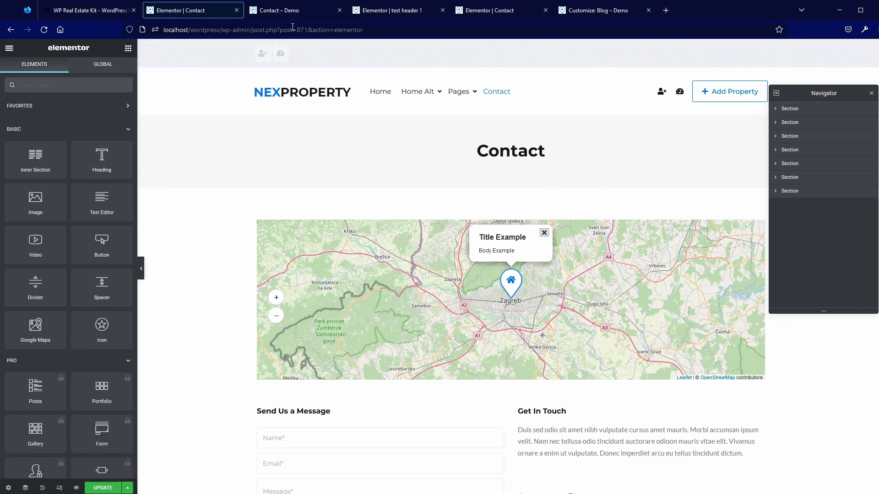
{"action": "left_click", "coordinate": [396, 11]}
{"action": "right_click", "coordinate": [388, 91]}
{"action": "left_click", "coordinate": [403, 98]}
- Copy the NEXPROPERTY header section from the Contact page for the test header 1 template
{"action": "left_click", "coordinate": [189, 12]}
{"action": "right_click", "coordinate": [420, 77]}
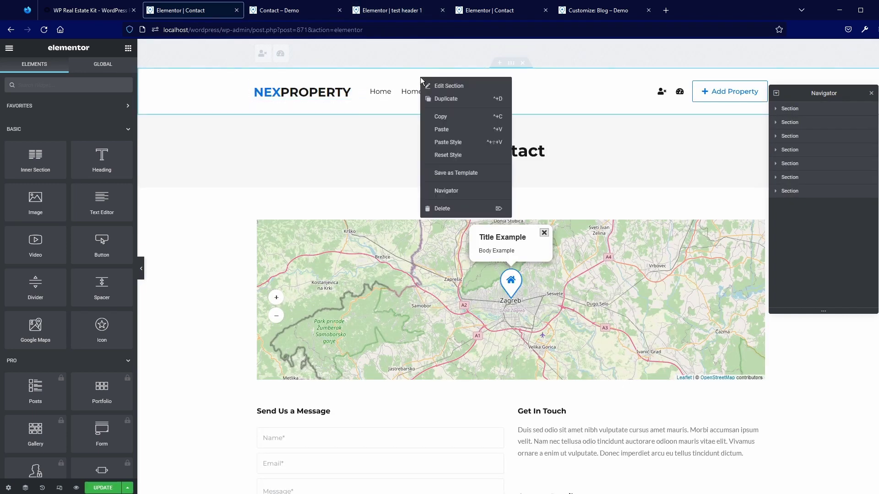
{"action": "left_click", "coordinate": [460, 110]}
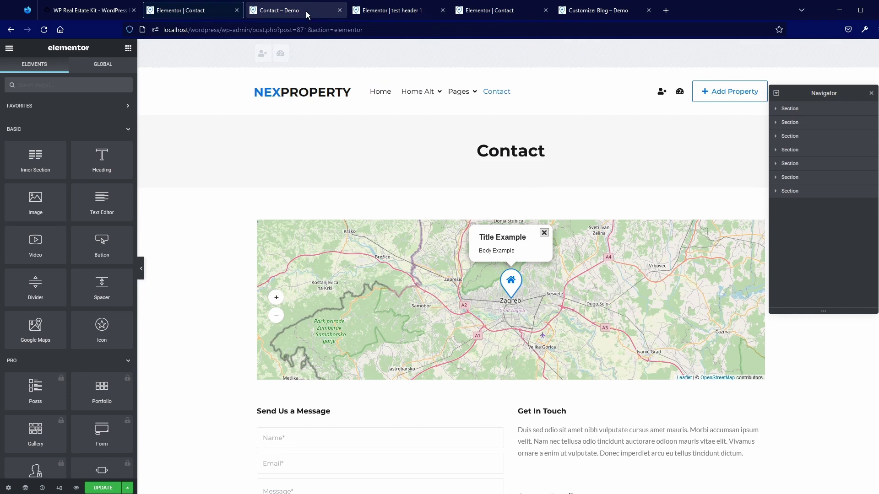
{"action": "left_click", "coordinate": [385, 13]}
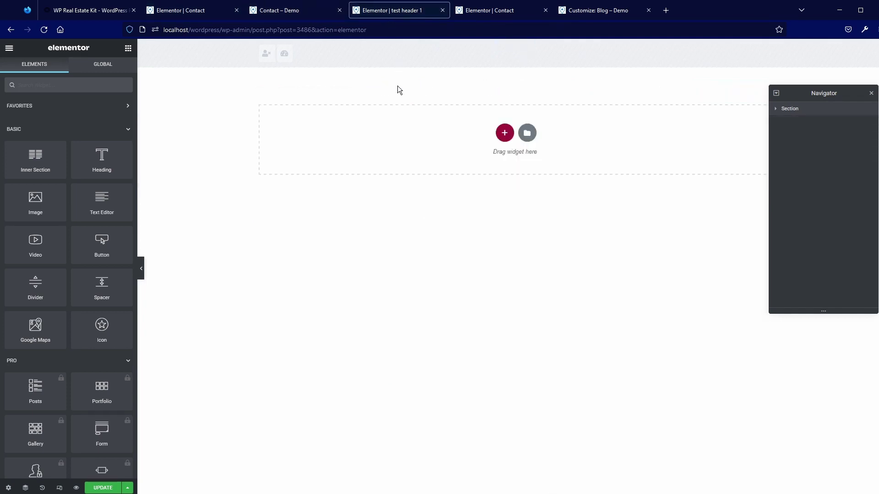
- Paste the NEXPROPERTY header into the test header 1 template and save it
{"action": "right_click", "coordinate": [372, 120]}
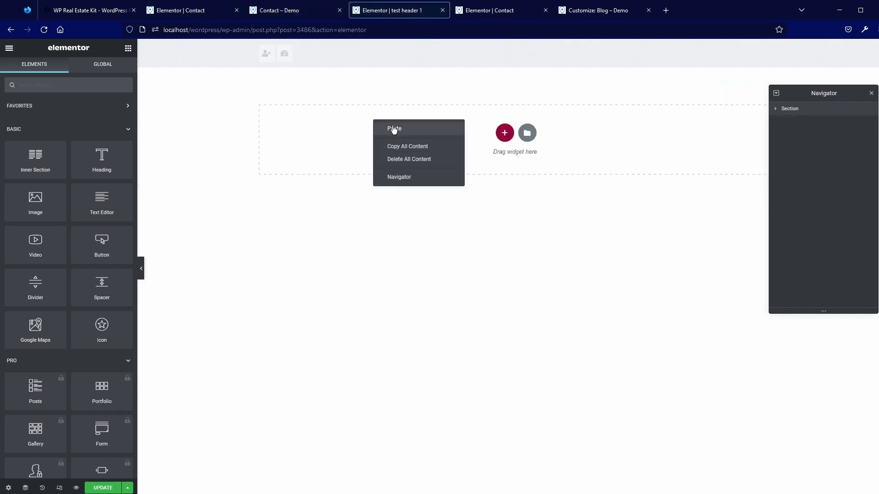
{"action": "left_click", "coordinate": [384, 126]}
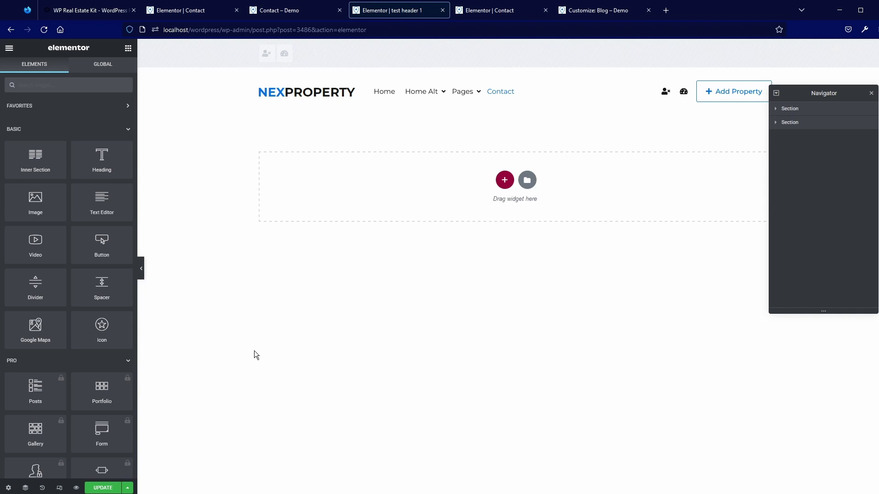
{"action": "left_click", "coordinate": [103, 488]}
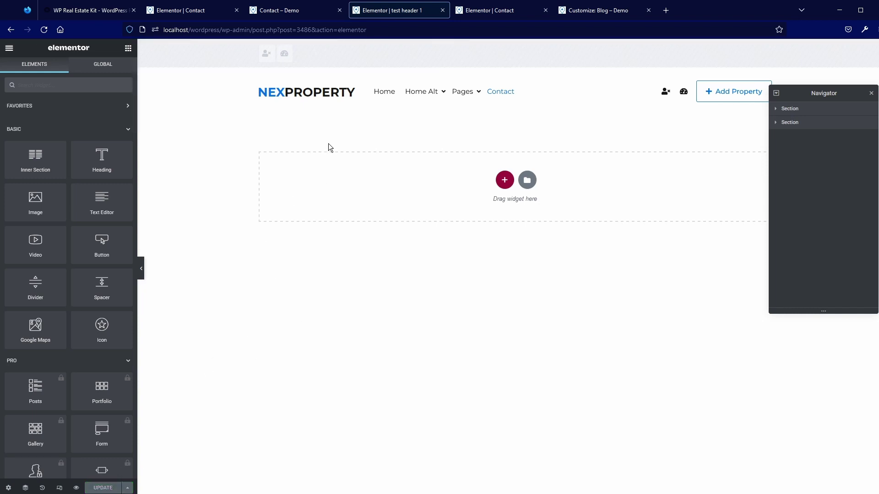
- Reload the live Contact page and compare its two headers with the test header 1 template
{"action": "left_click", "coordinate": [506, 12]}
{"action": "left_click", "coordinate": [288, 17]}
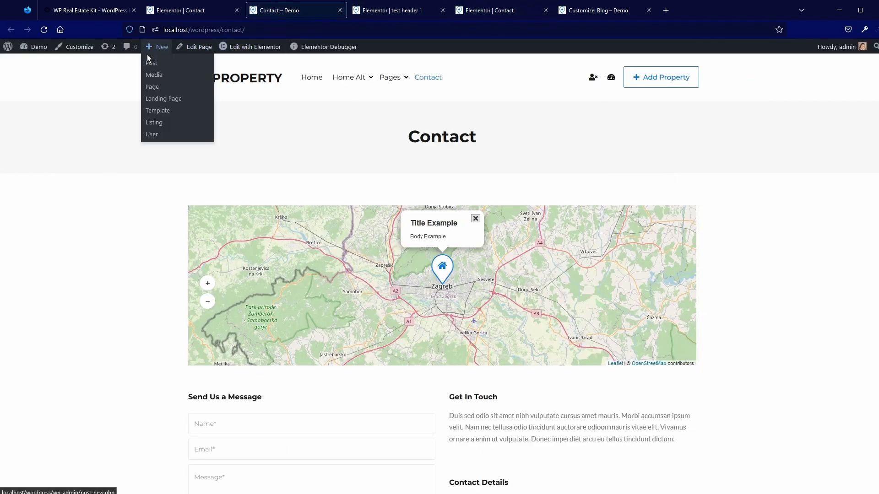
{"action": "left_click", "coordinate": [46, 33]}
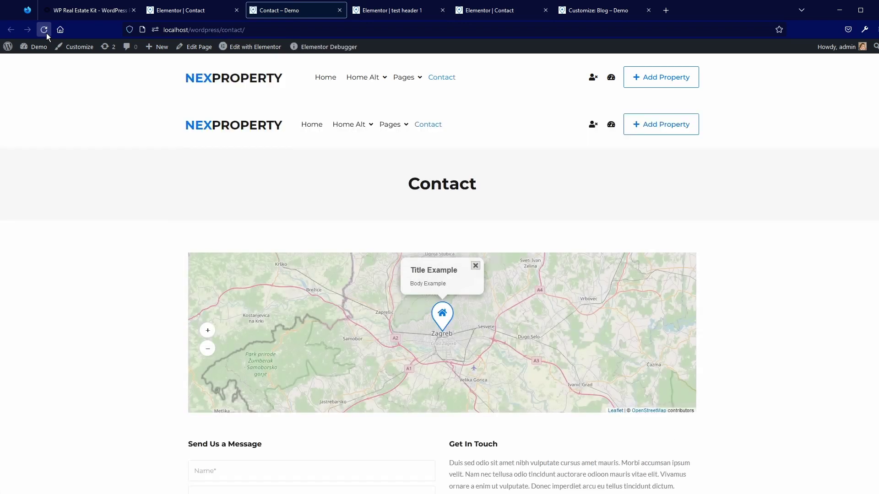
{"action": "mouse_move", "coordinate": [346, 81]}
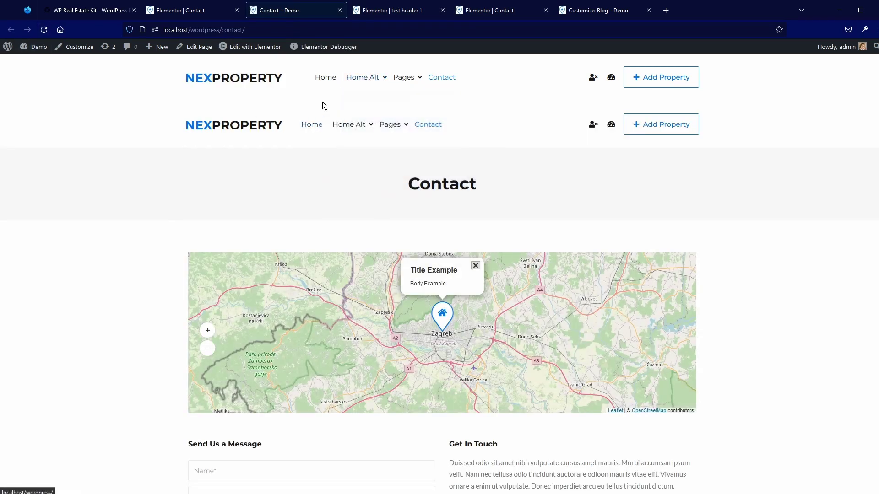
{"action": "left_click", "coordinate": [409, 9]}
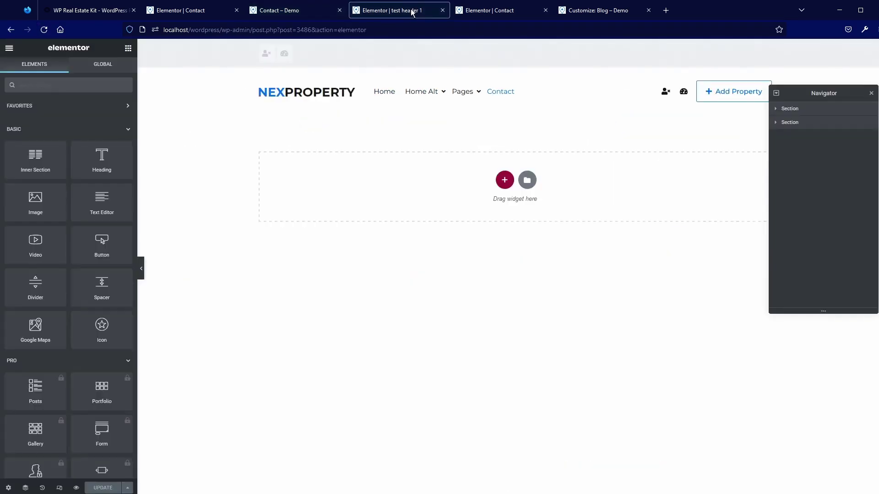
{"action": "left_click", "coordinate": [286, 10]}
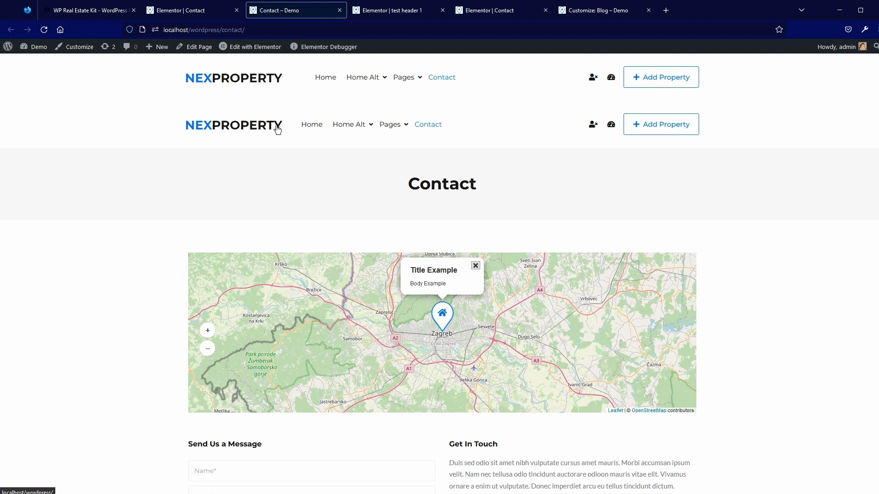
- Delete the empty top section and the Contact page's own header, then reload the live page
{"action": "left_click", "coordinate": [193, 12]}
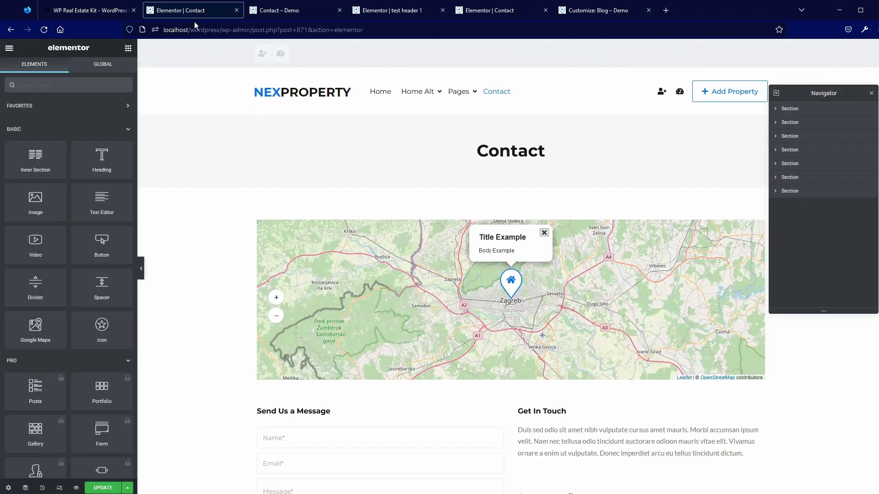
{"action": "left_click", "coordinate": [43, 30]}
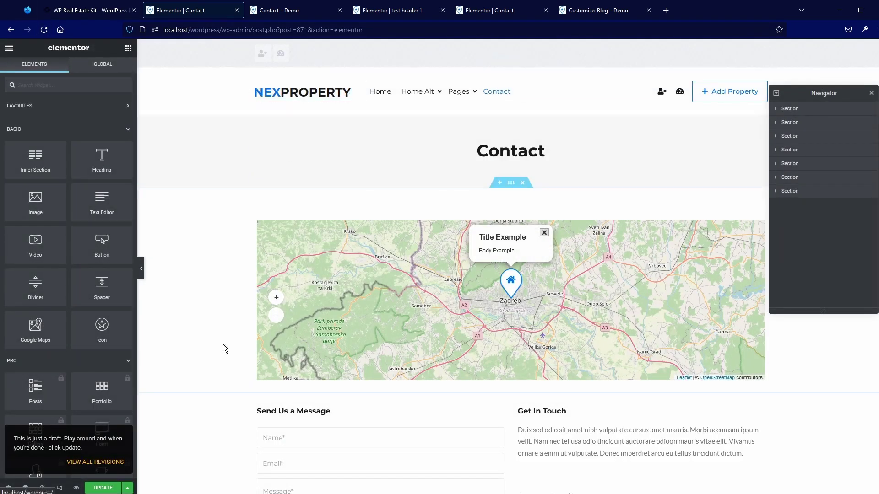
{"action": "left_click", "coordinate": [8, 488]}
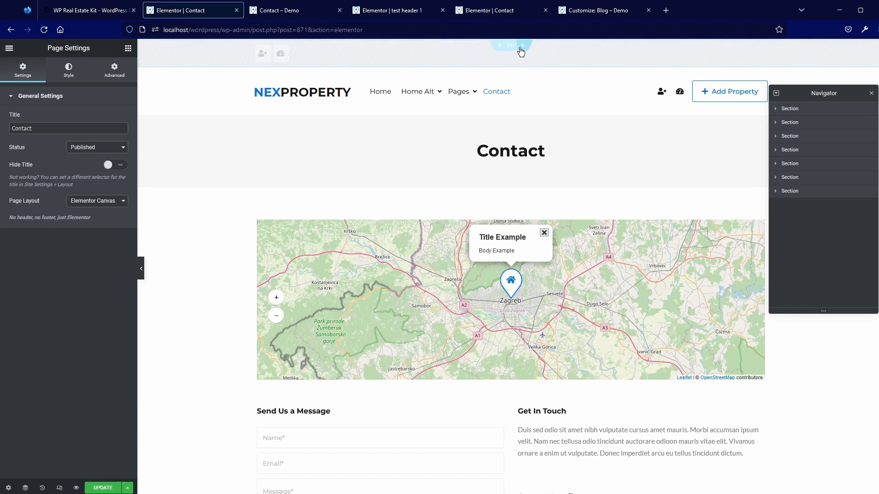
{"action": "left_click", "coordinate": [522, 45]}
{"action": "left_click", "coordinate": [522, 46]}
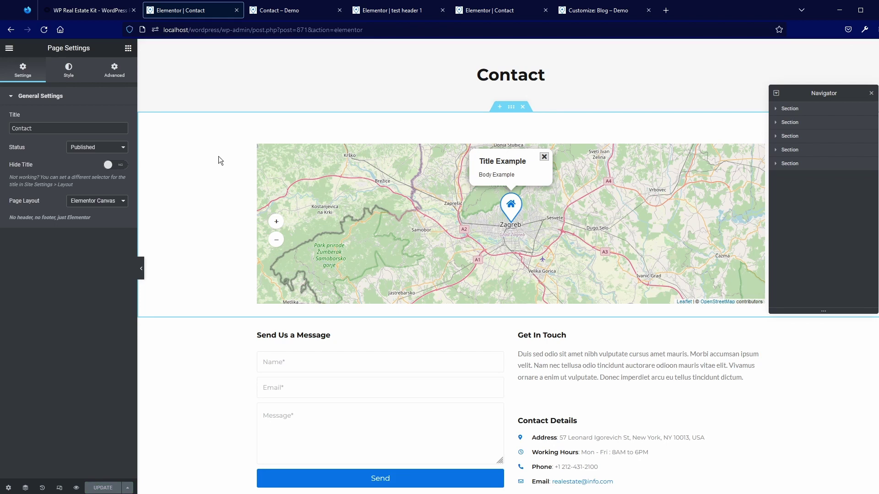
{"action": "left_click", "coordinate": [284, 10]}
{"action": "left_click", "coordinate": [44, 31]}
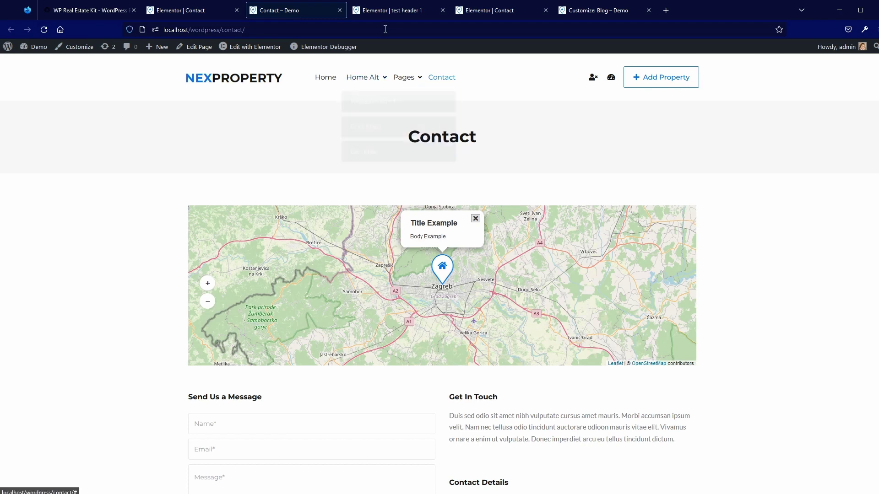
- Change the test header 1 button text from 'Add Property' to 'Add PropertyT' and save the template
{"action": "left_click", "coordinate": [388, 9]}
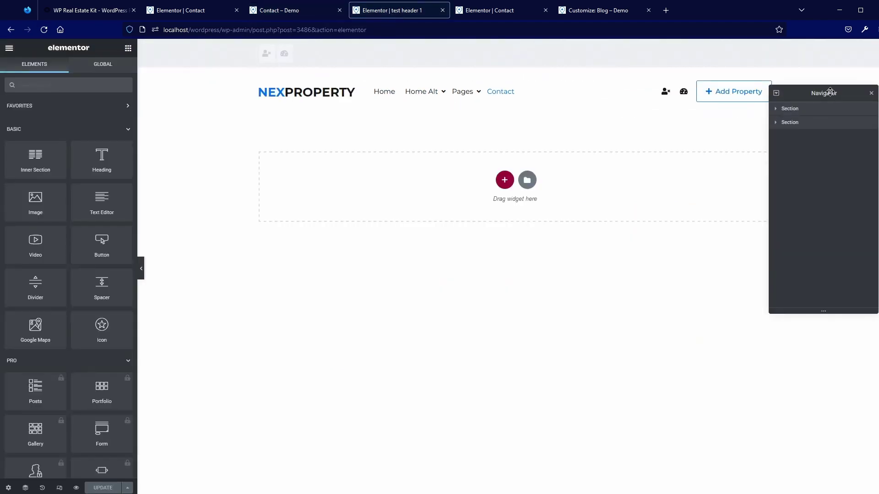
{"action": "left_click_drag", "start_coordinate": [819, 97], "coordinate": [819, 169]}
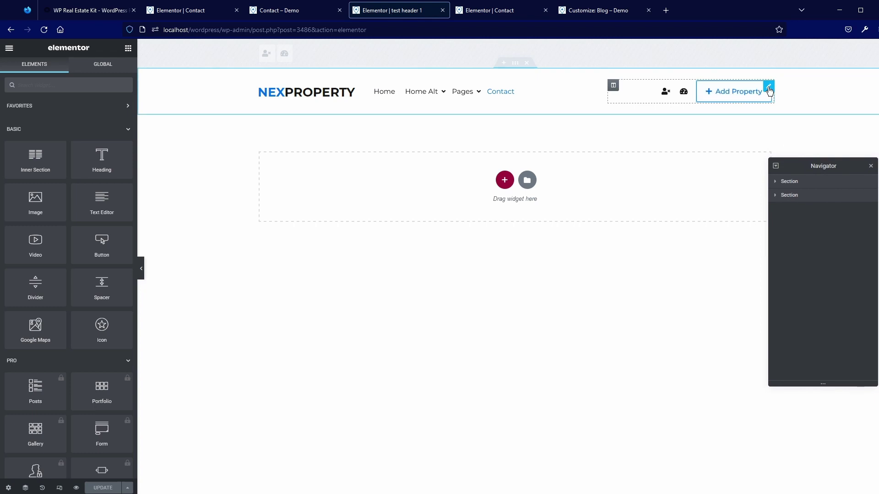
{"action": "left_click", "coordinate": [769, 88]}
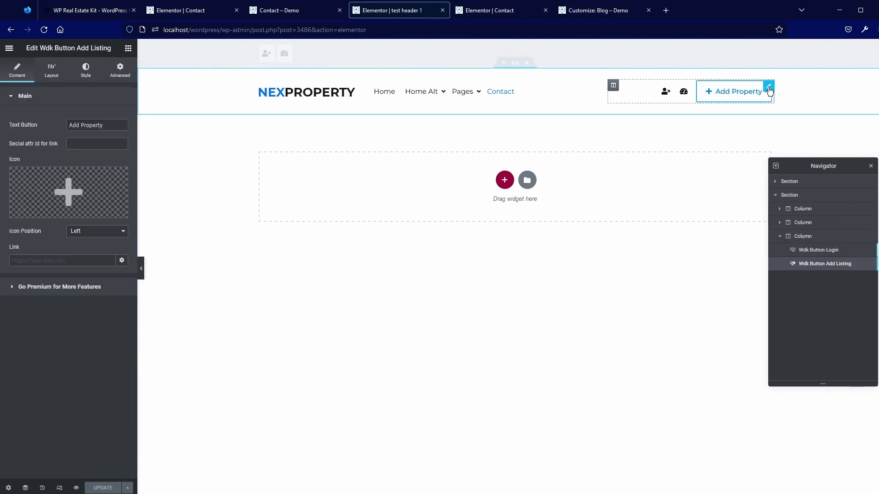
{"action": "left_click", "coordinate": [110, 123]}
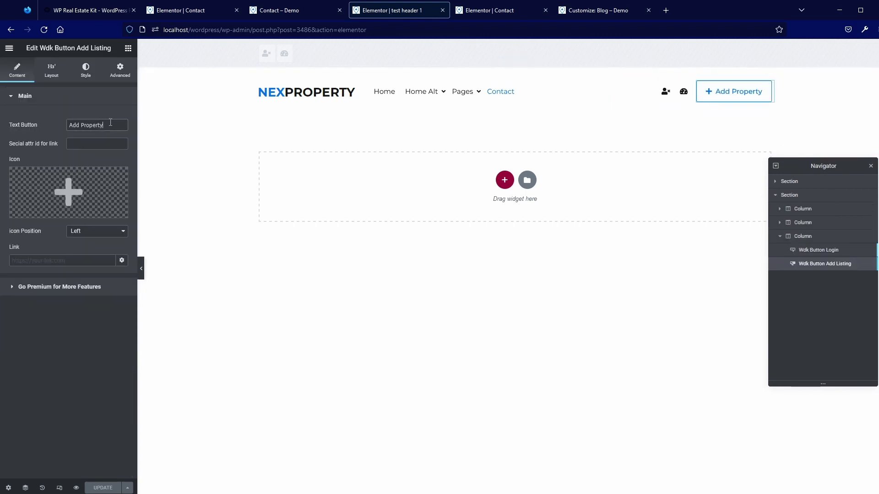
{"action": "type", "text": "T"}
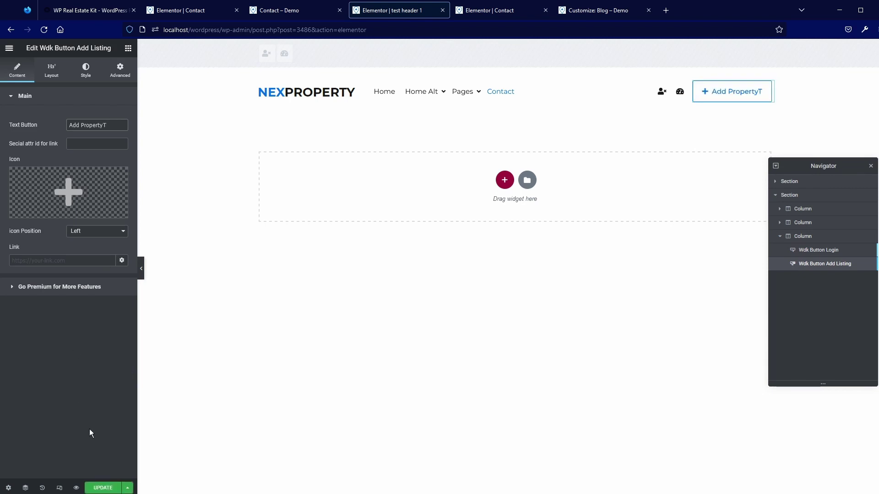
{"action": "left_click", "coordinate": [104, 488]}
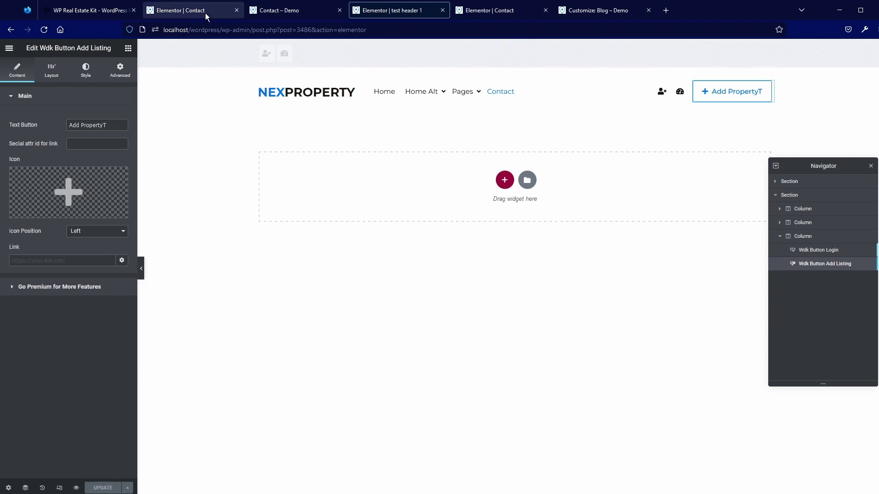
{"action": "left_click", "coordinate": [294, 14]}
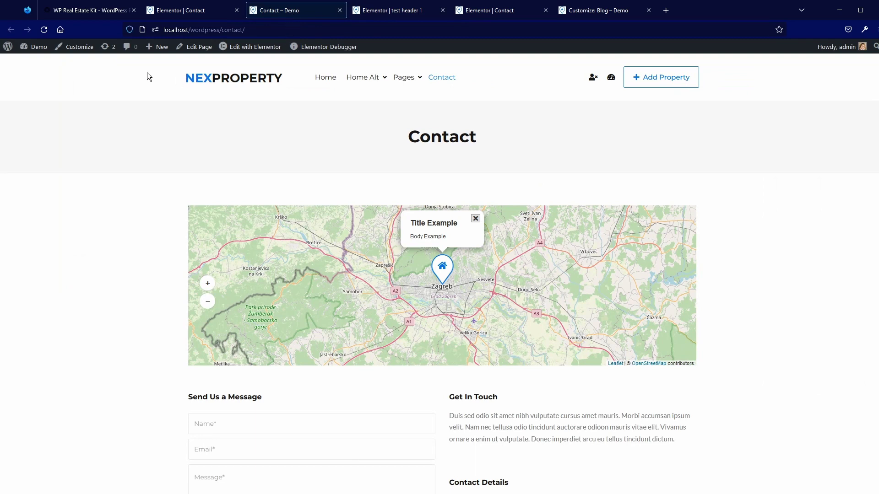
- Reload the live Contact page to see the 'Add PropertyT' button, then return to the Contact editor
{"action": "left_click", "coordinate": [44, 32]}
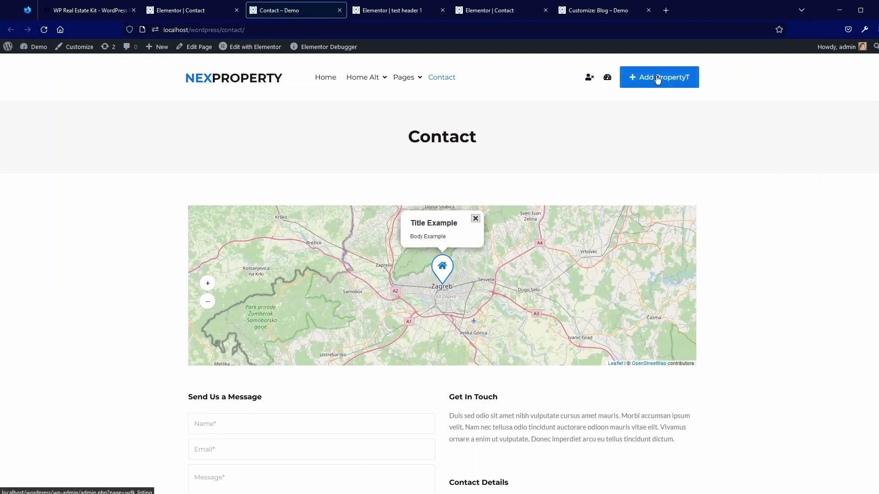
{"action": "left_click", "coordinate": [408, 14]}
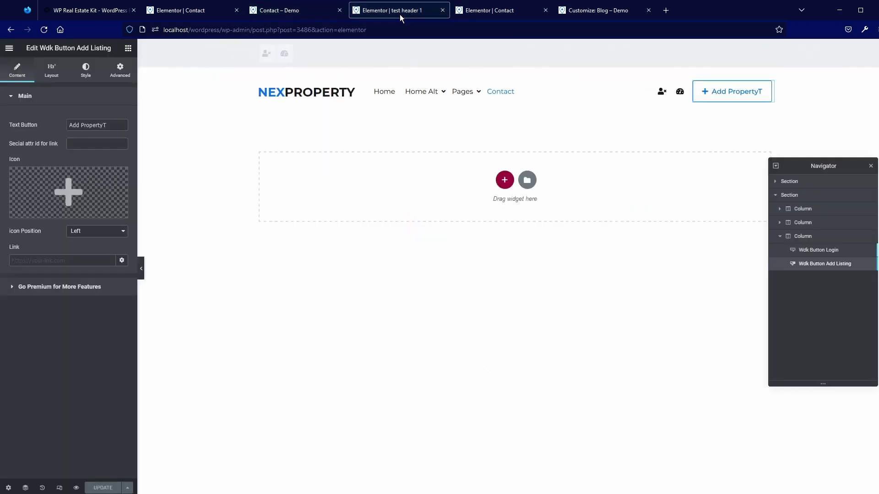
{"action": "left_click", "coordinate": [311, 14]}
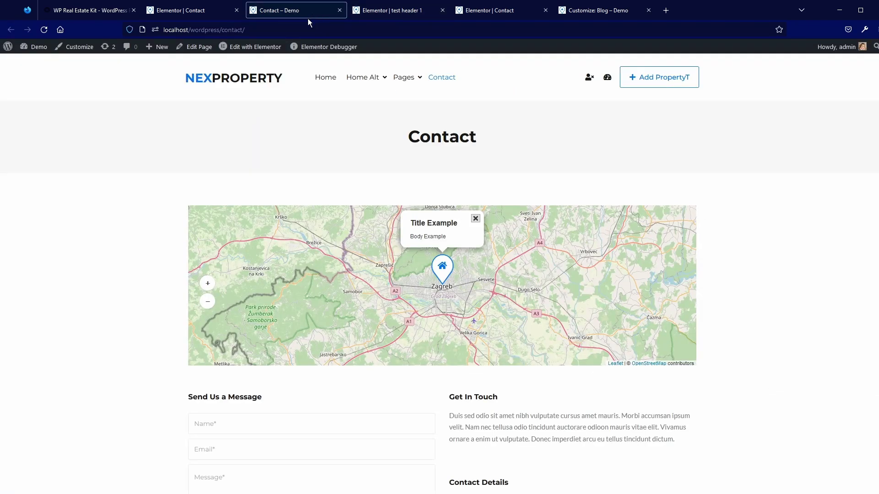
{"action": "left_click", "coordinate": [180, 11]}
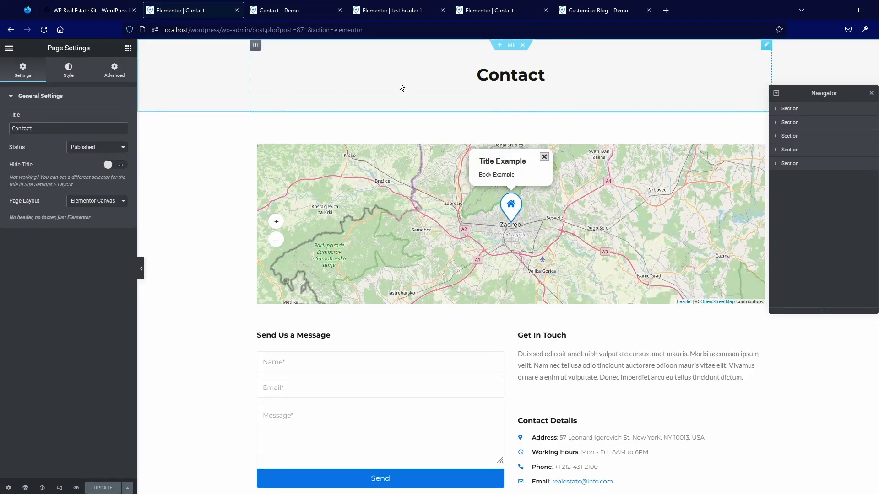
{"action": "scroll", "coordinate": [399, 85], "scroll_direction": "down", "scroll_amount": 8}
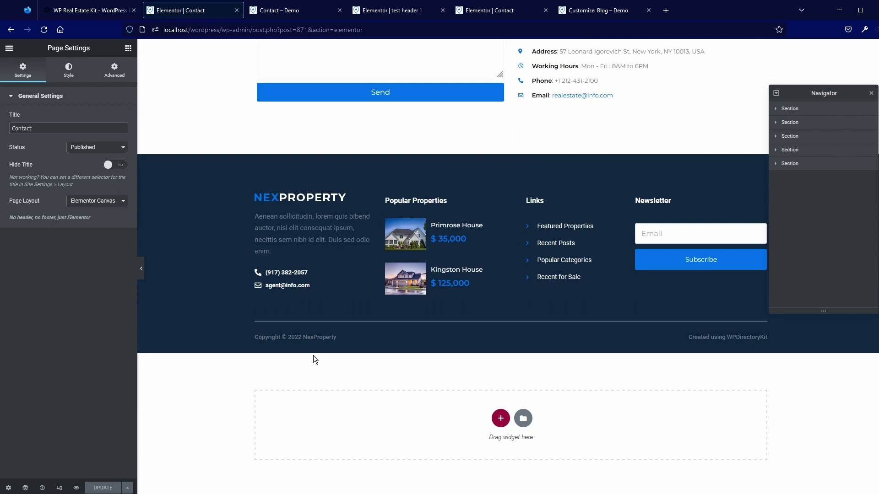
- Open the documentation FAQ at 'You wish to use same header and footer on all pages?' Option 2
{"action": "left_click", "coordinate": [100, 11]}
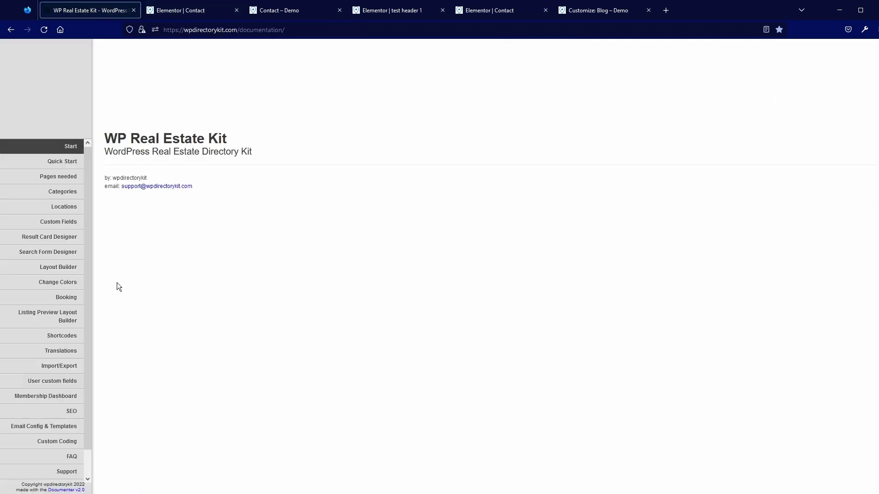
{"action": "left_click_drag", "start_coordinate": [86, 345], "coordinate": [91, 375]}
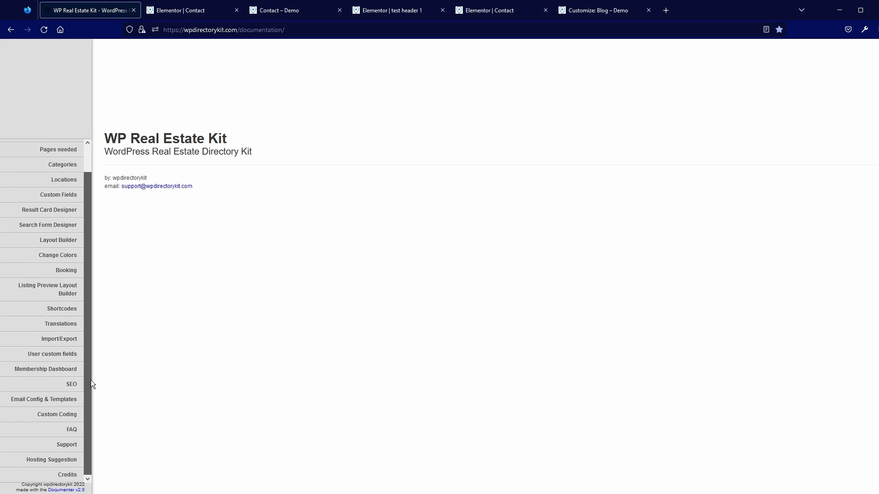
{"action": "left_click", "coordinate": [72, 430]}
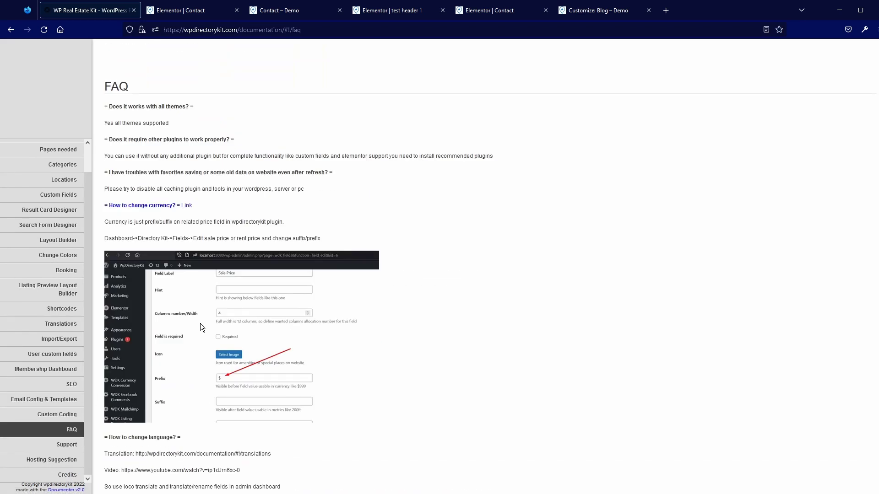
{"action": "scroll", "coordinate": [205, 336], "scroll_direction": "down", "scroll_amount": 20}
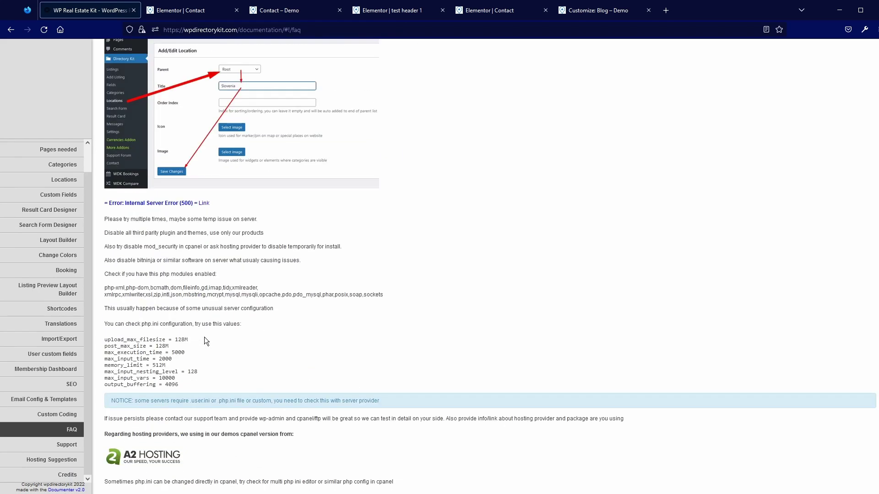
{"action": "scroll", "coordinate": [203, 336], "scroll_direction": "down", "scroll_amount": 20}
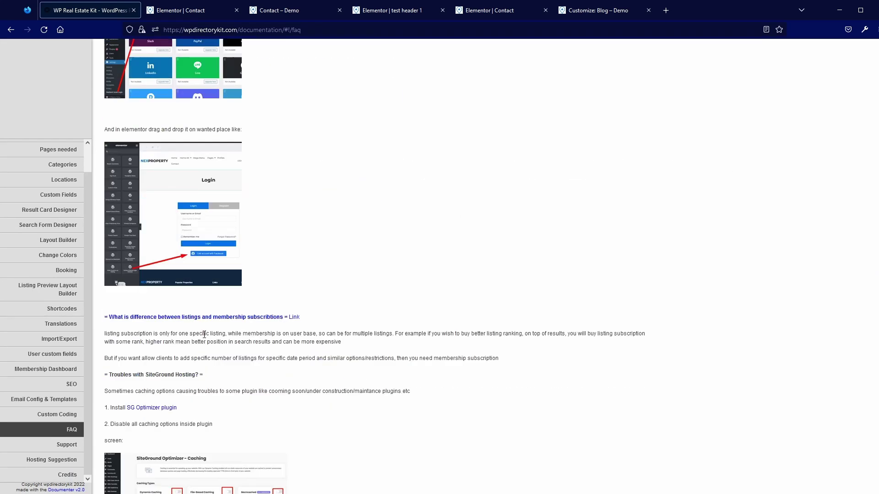
{"action": "scroll", "coordinate": [202, 331], "scroll_direction": "down", "scroll_amount": 15}
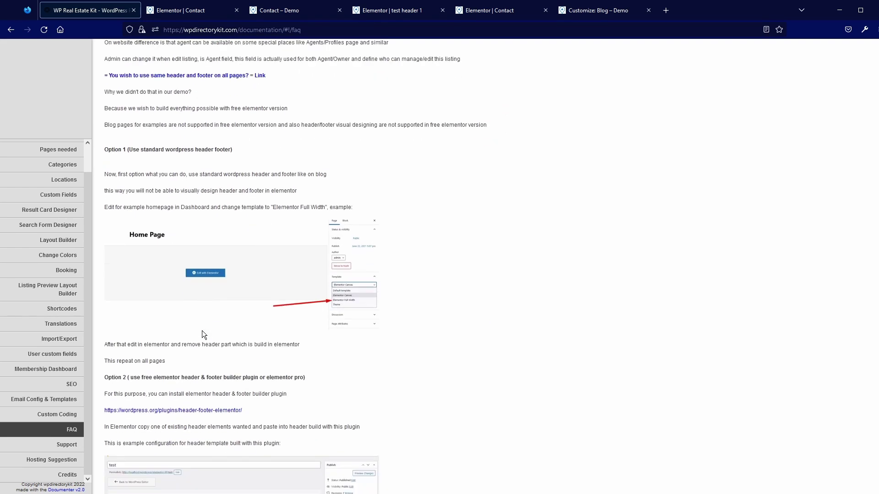
{"action": "scroll", "coordinate": [202, 331], "scroll_direction": "up", "scroll_amount": 4}
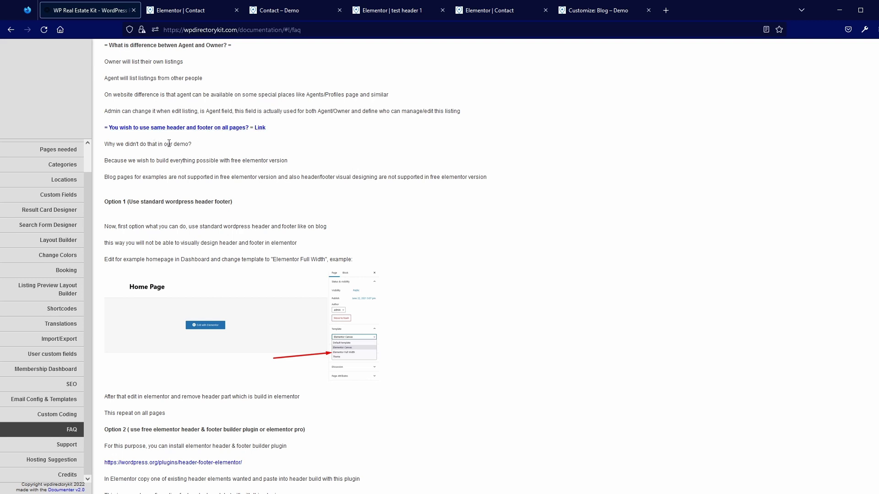
{"action": "scroll", "coordinate": [160, 297], "scroll_direction": "down", "scroll_amount": 4}
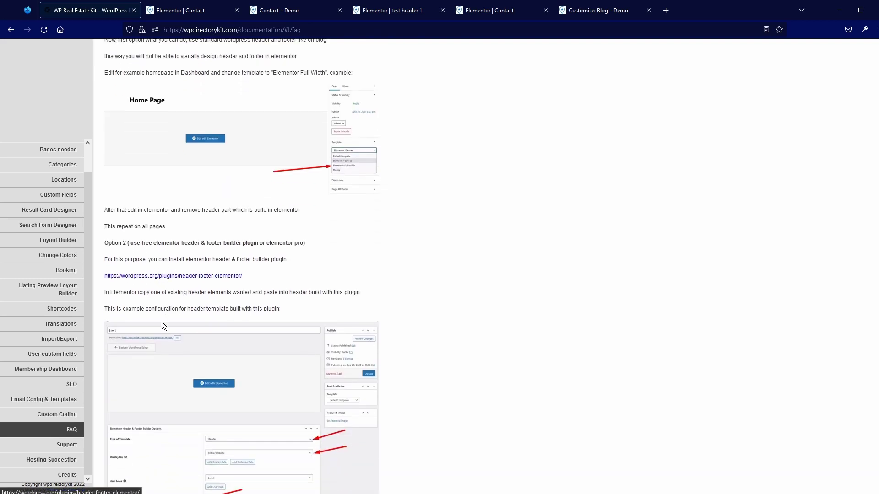
{"action": "scroll", "coordinate": [162, 315], "scroll_direction": "down", "scroll_amount": 3}
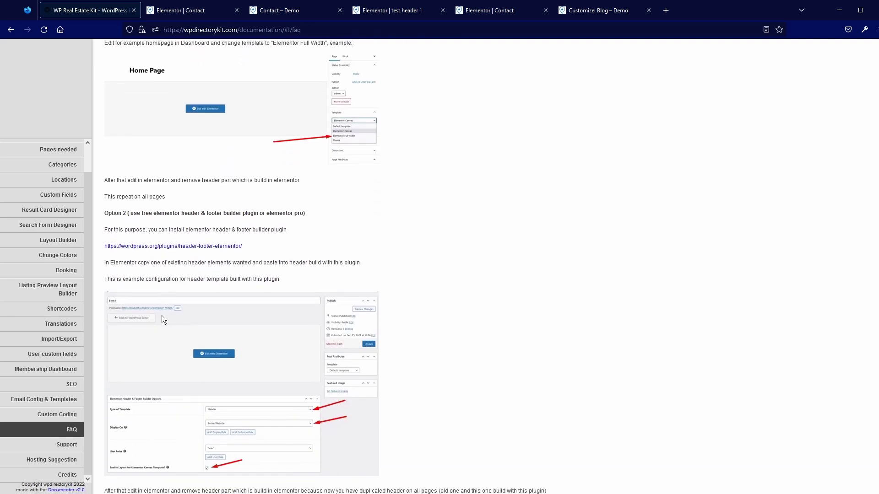